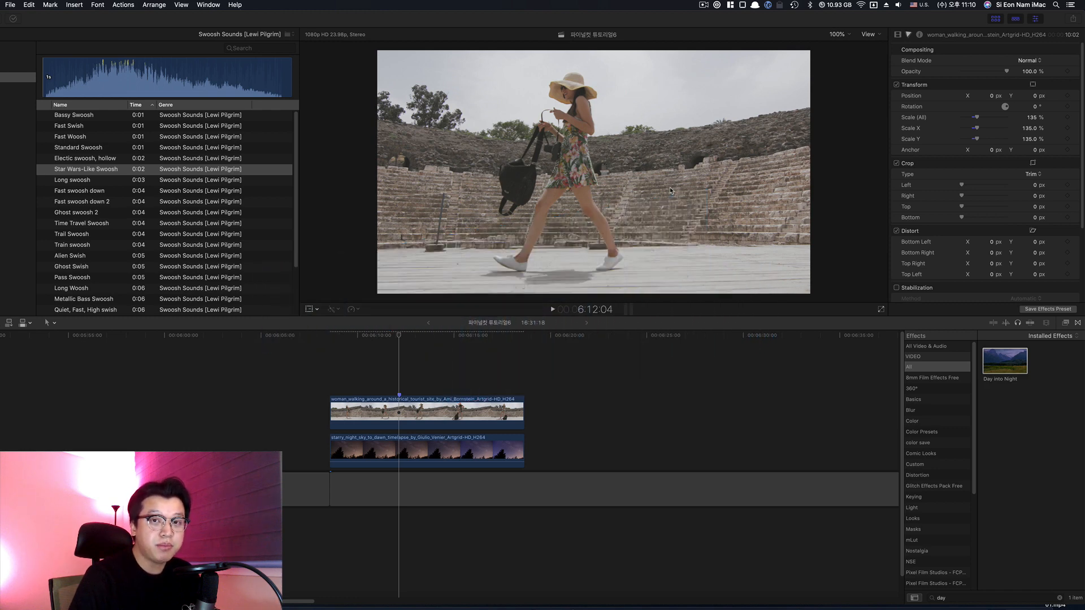
- Add a marker to the woman-walking clip at 00:06:12:06, where she is mid-stride holding her bag
click(400, 347)
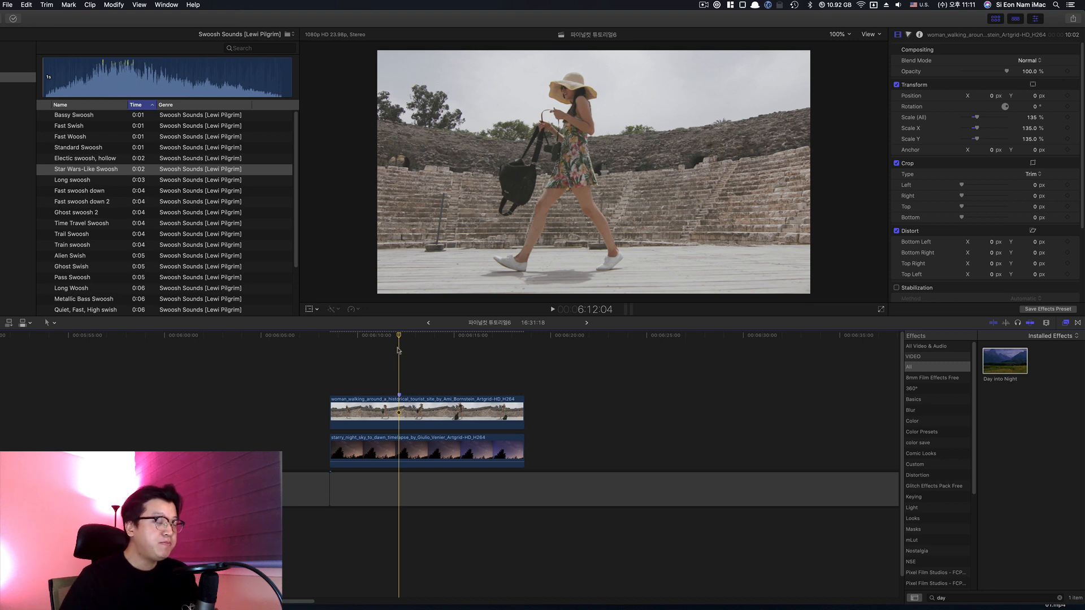
click(402, 407)
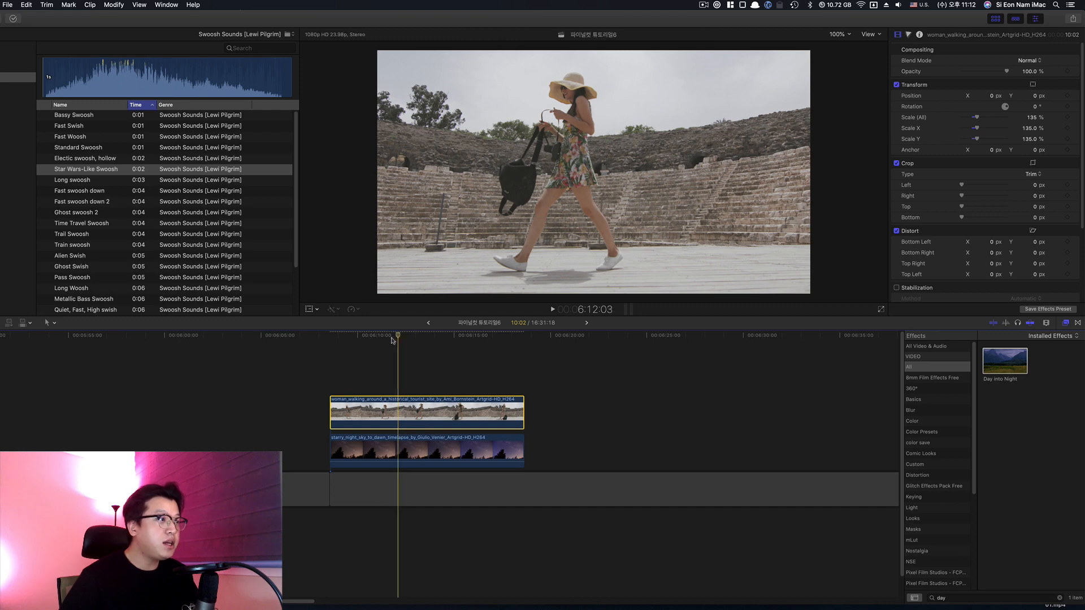
click(354, 338)
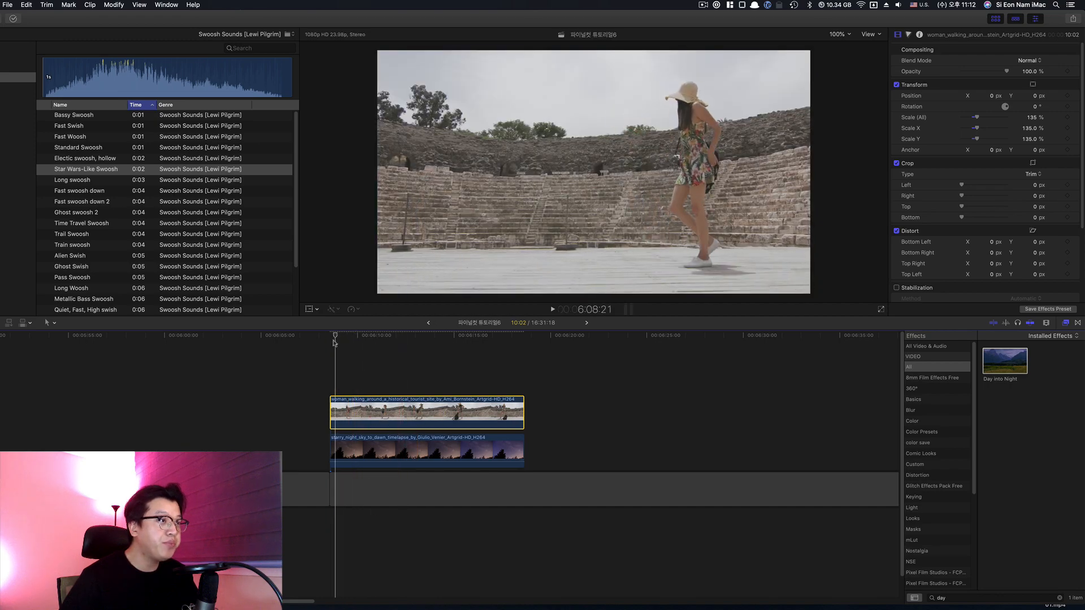
click(338, 343)
drag(340, 343, 381, 338)
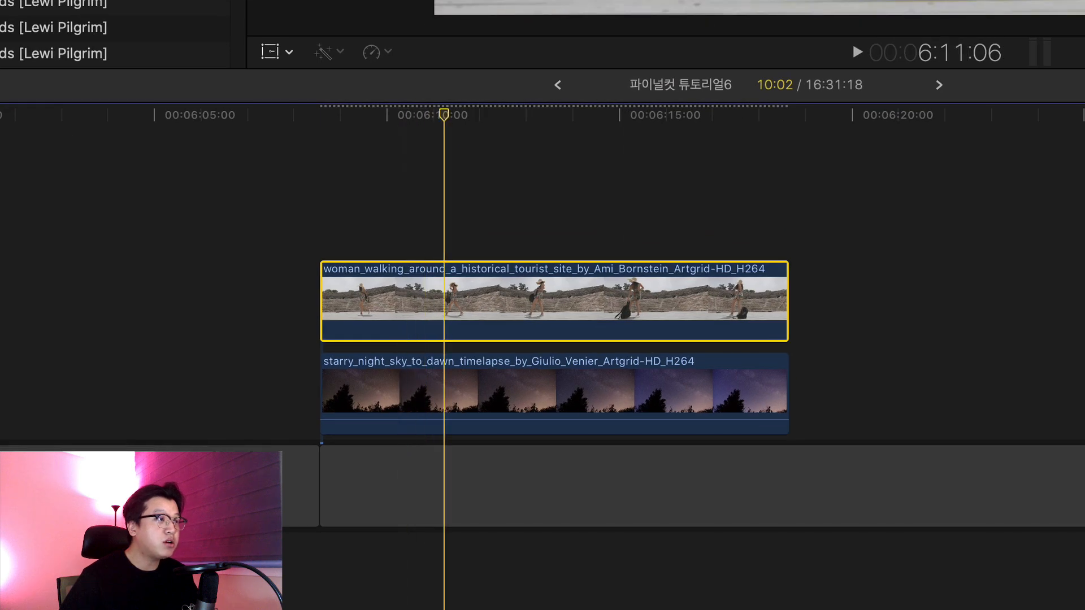
drag(461, 135, 491, 135)
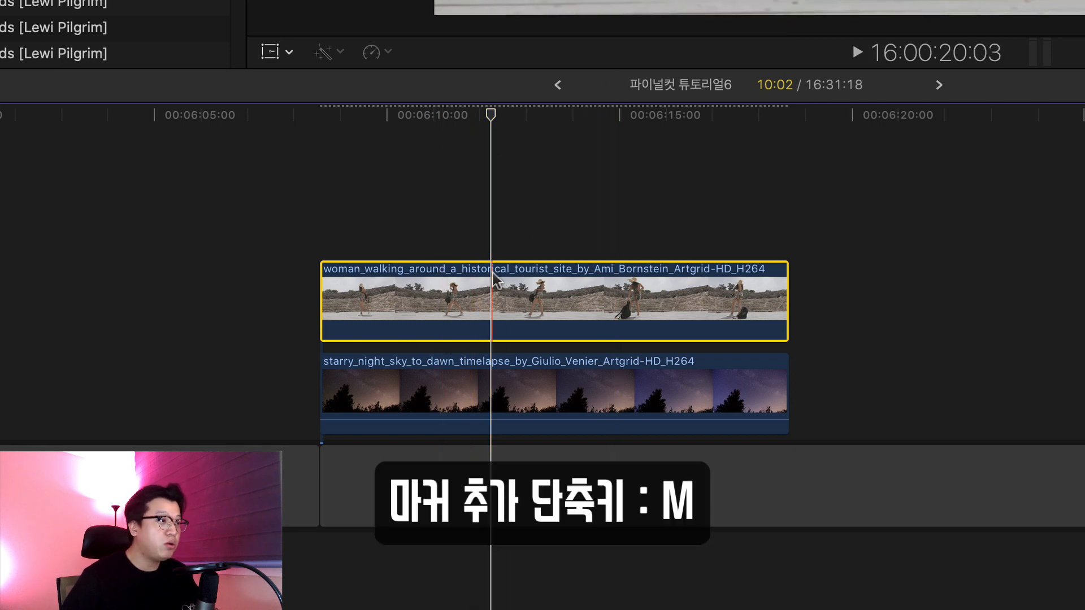
key(m)
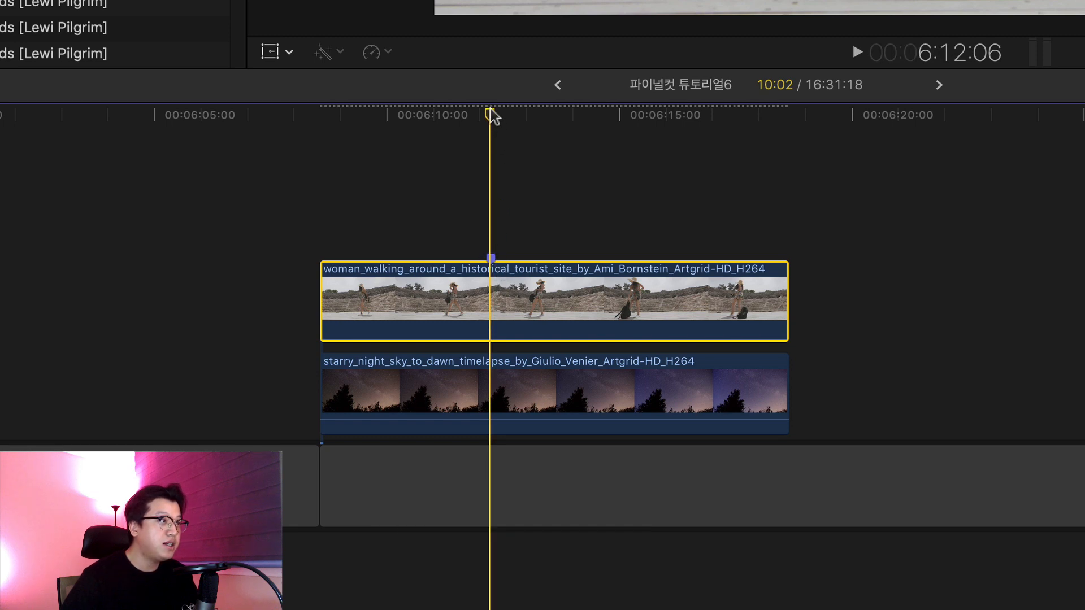
mouse_move(492, 116)
mouse_down()
mouse_move(339, 133)
mouse_move(499, 142)
mouse_up()
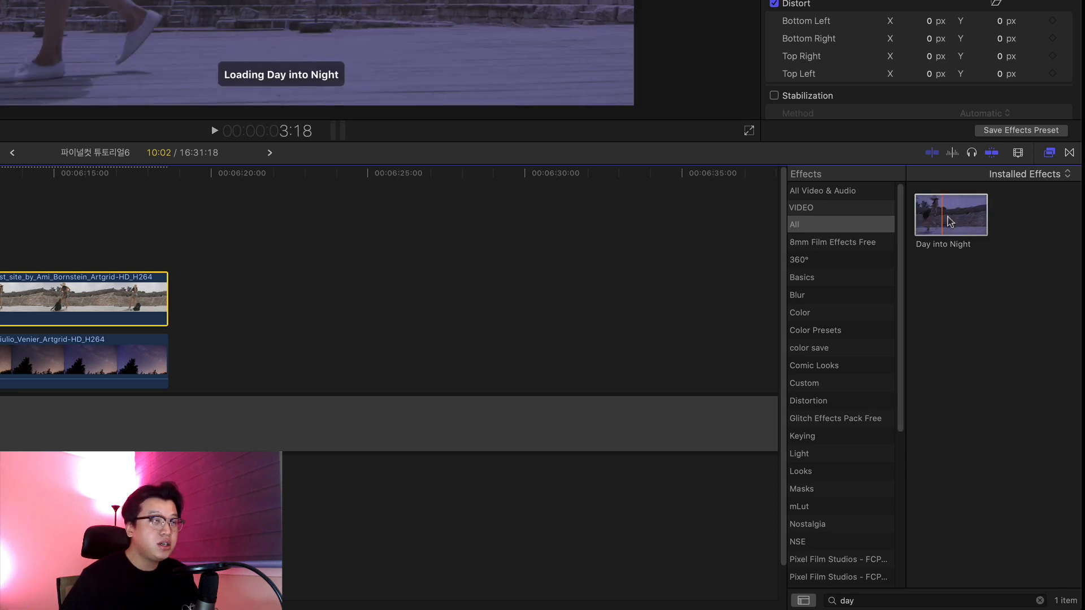
- Apply the Day into Night effect to the woman-walking clip and place a spare copy of it at about 00:06:22:15
drag(950, 221, 0, 298)
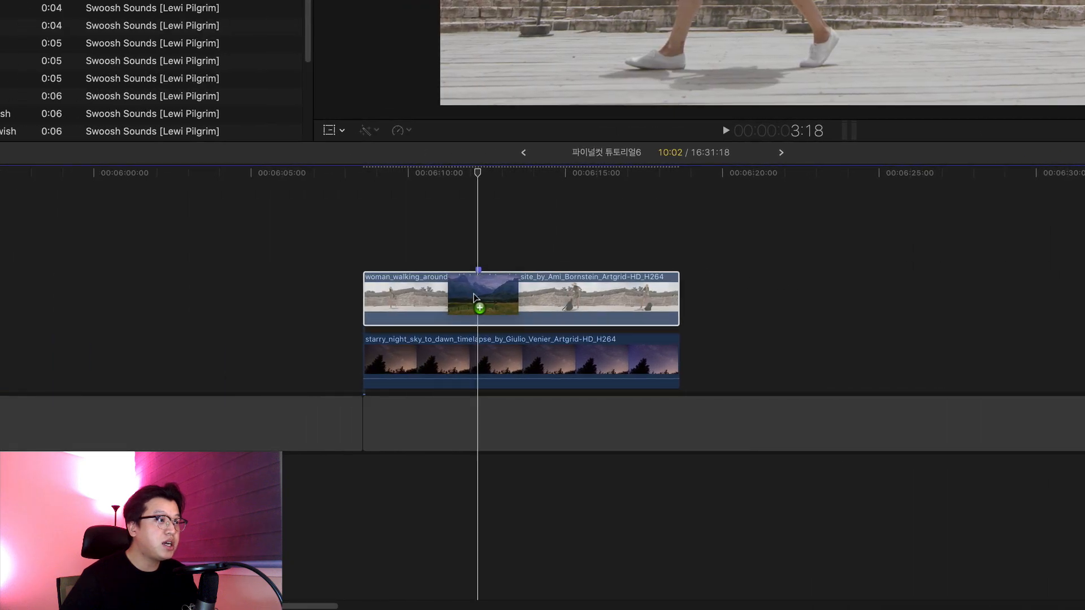
drag(474, 297, 473, 298)
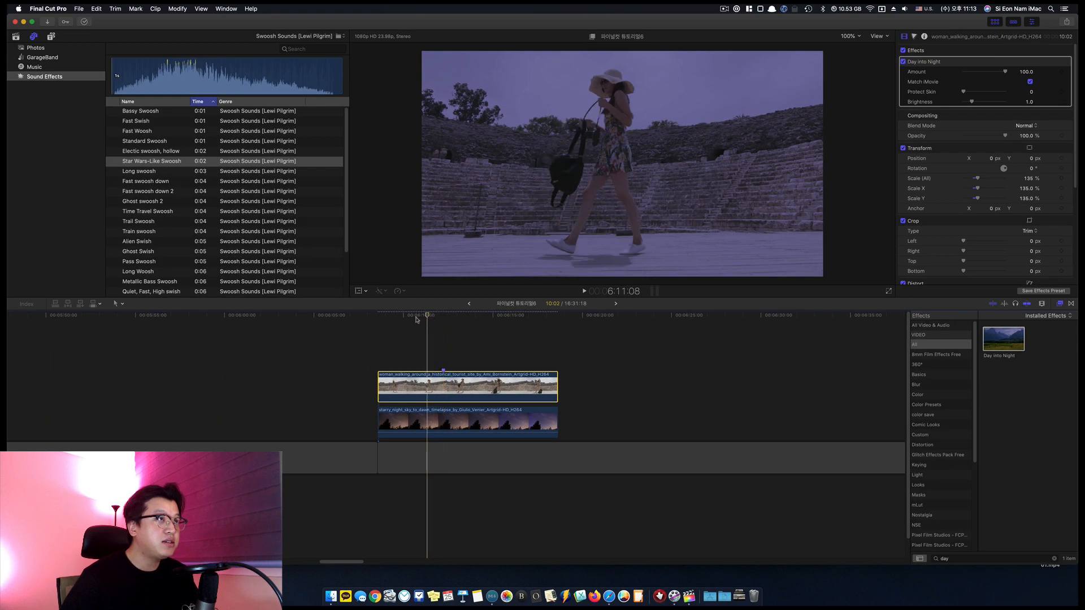
drag(416, 320, 444, 341)
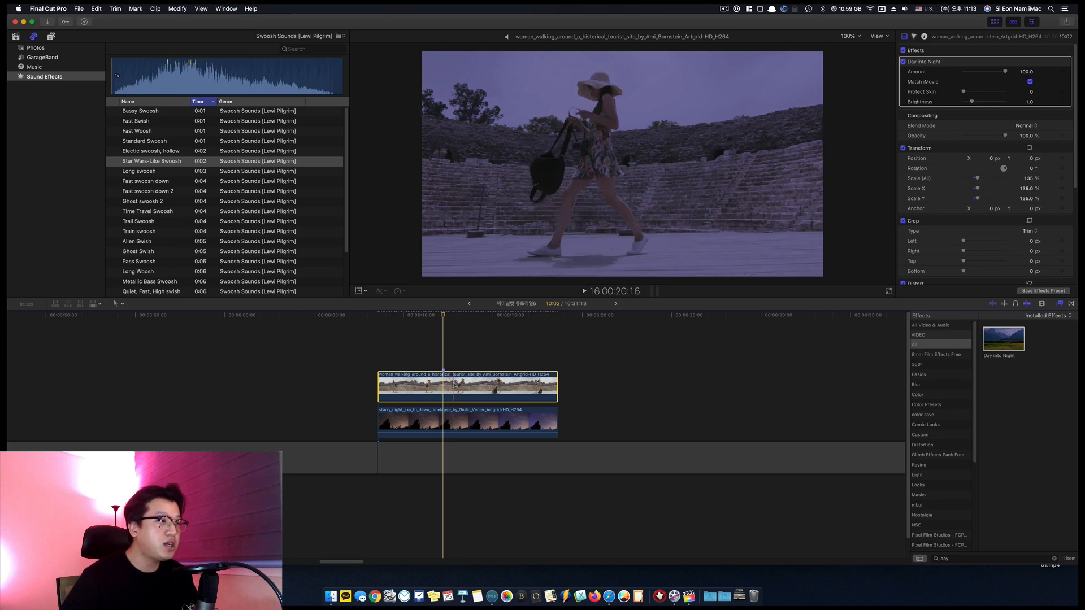
drag(456, 385, 693, 384)
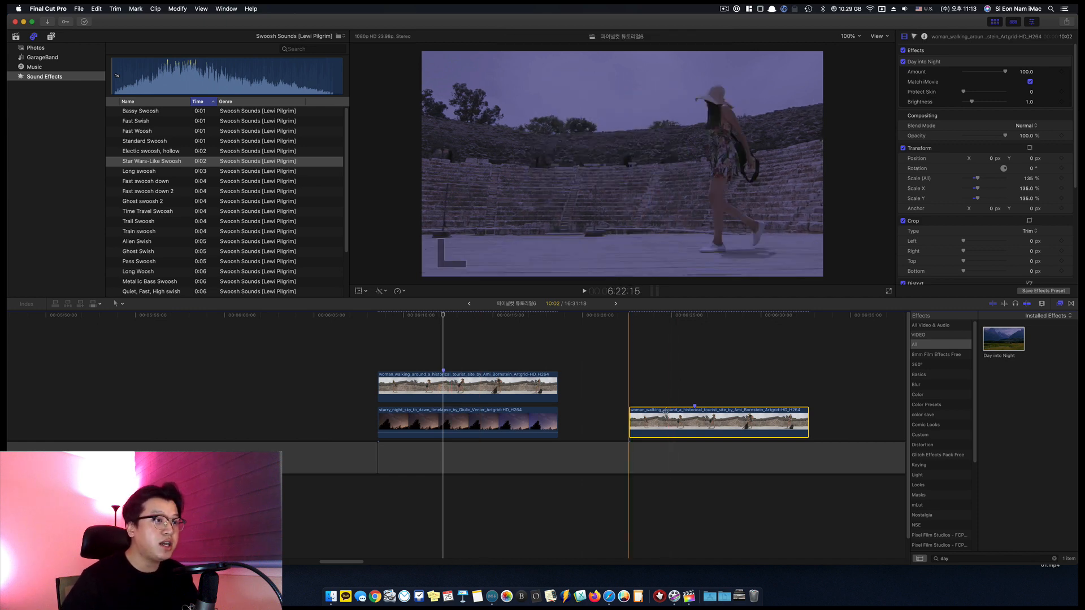
- Keyframe the original clip's Day into Night Amount from 0 at its start to 100 at the marker, and play the transition
click(459, 389)
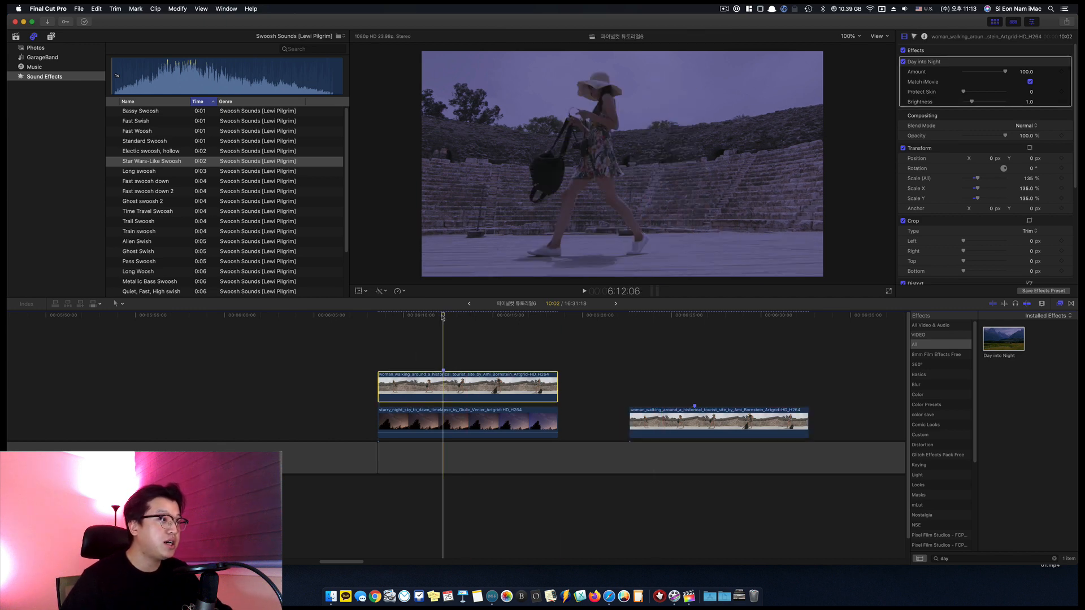
key(Up)
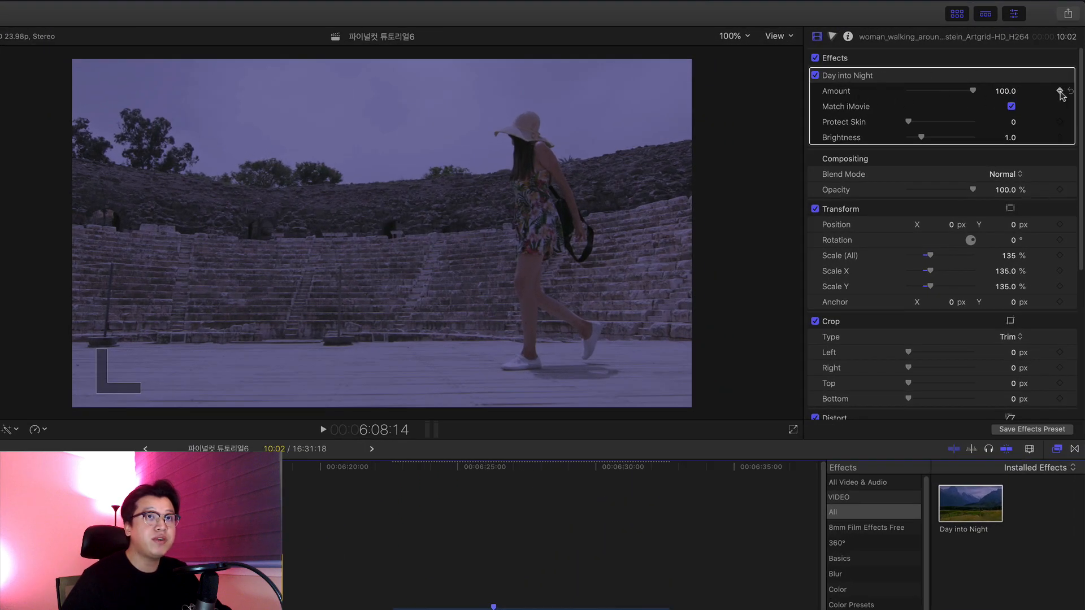
drag(974, 93, 876, 94)
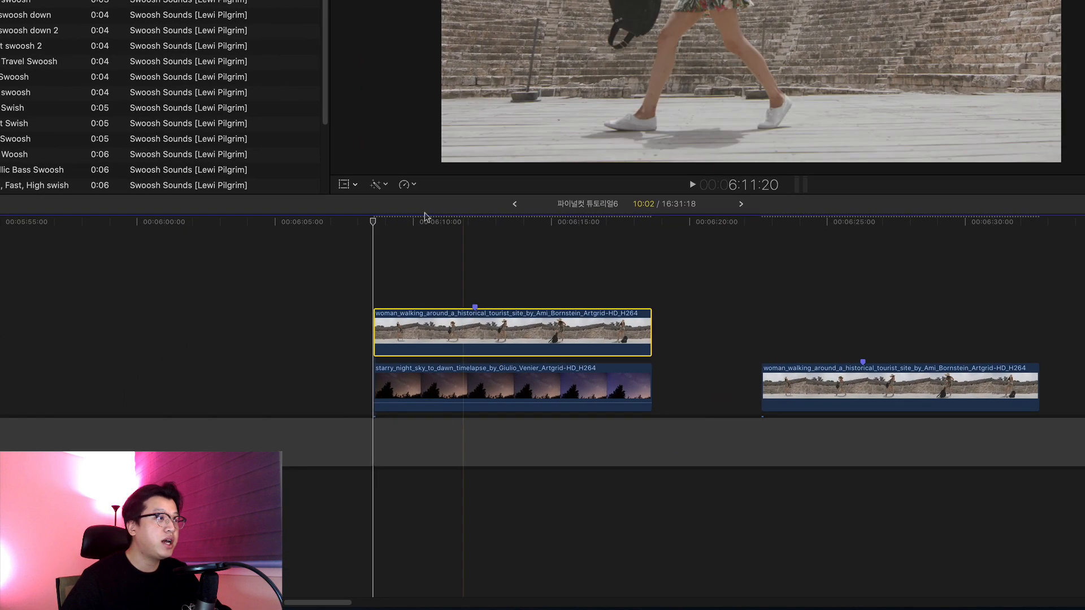
drag(373, 225, 478, 229)
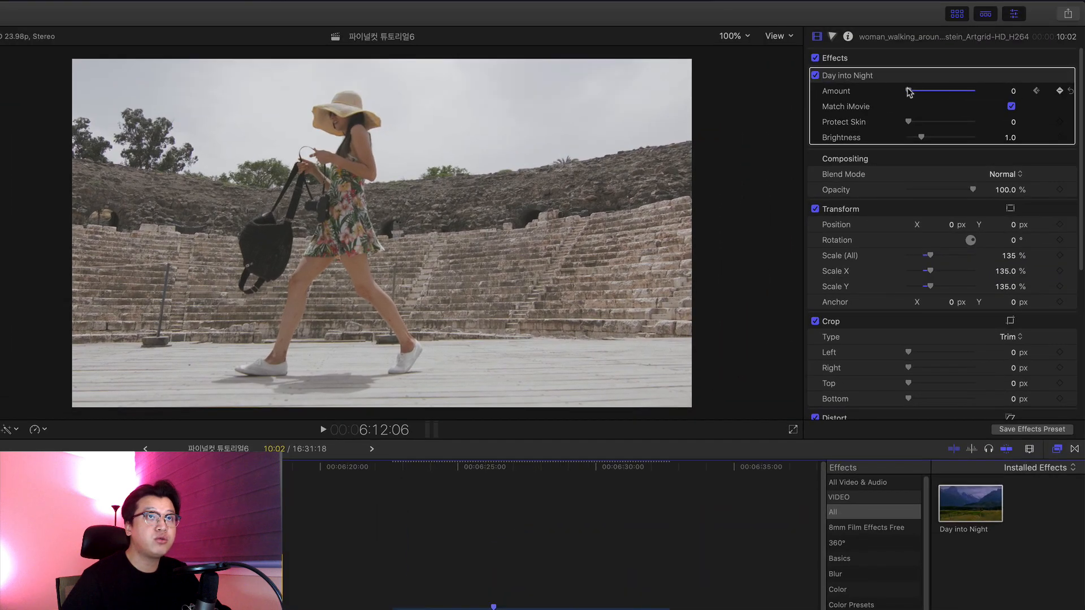
drag(908, 91, 1002, 99)
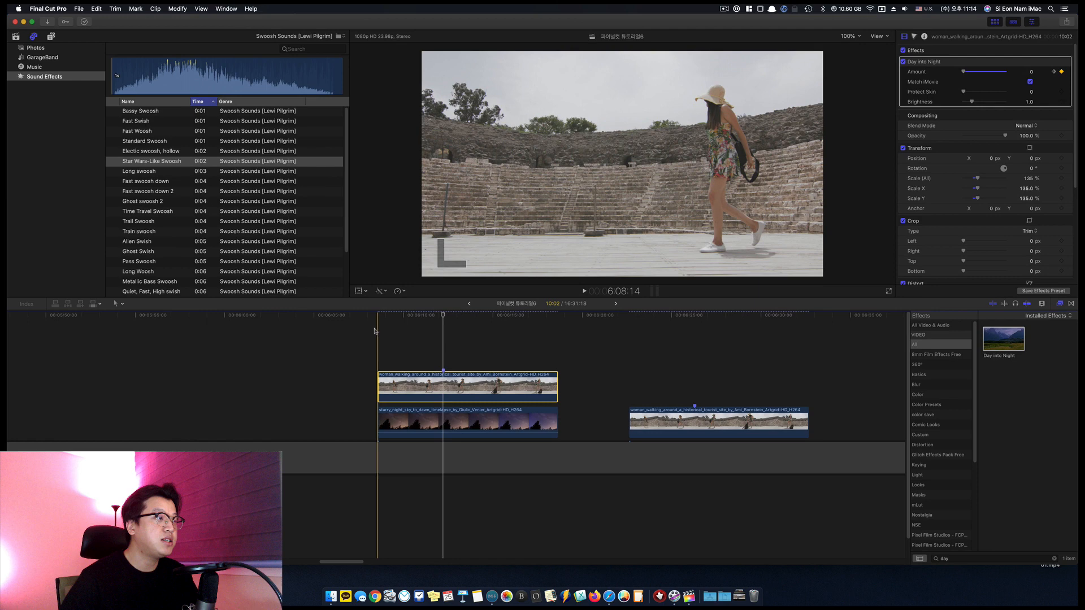
click(375, 331)
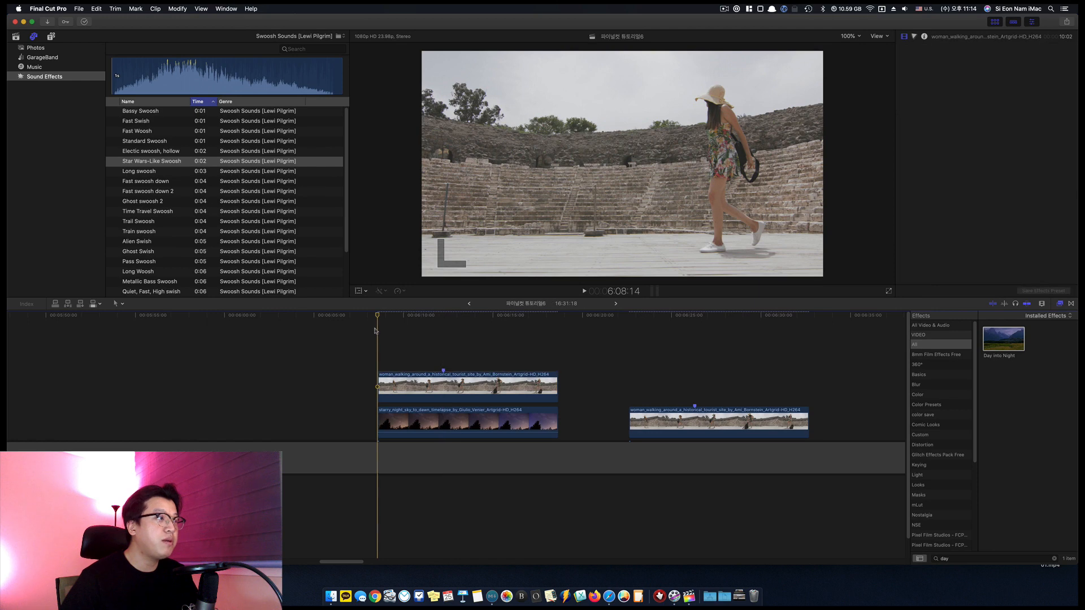
key(space)
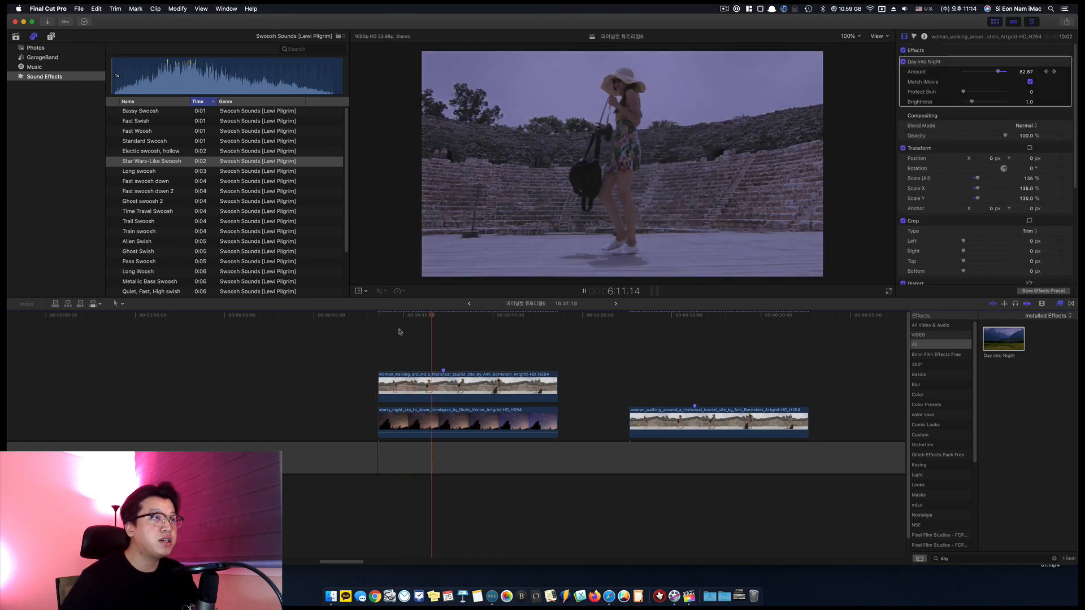
key(space)
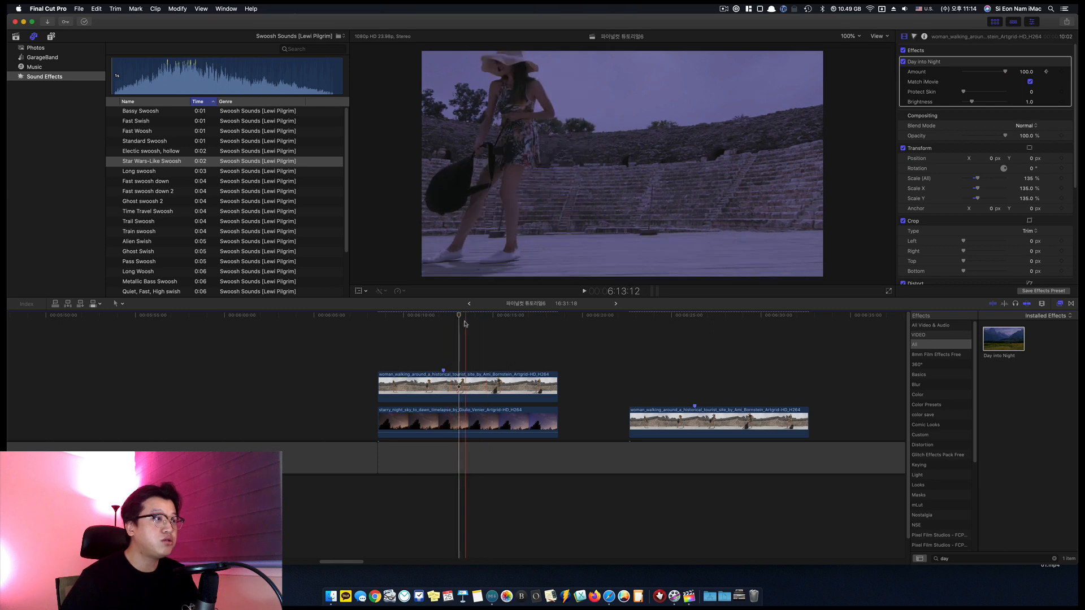
- Apply the Keyer effect to the original woman-walking clip at the marker and move it above Day into Night in the effect order
drag(461, 317, 444, 321)
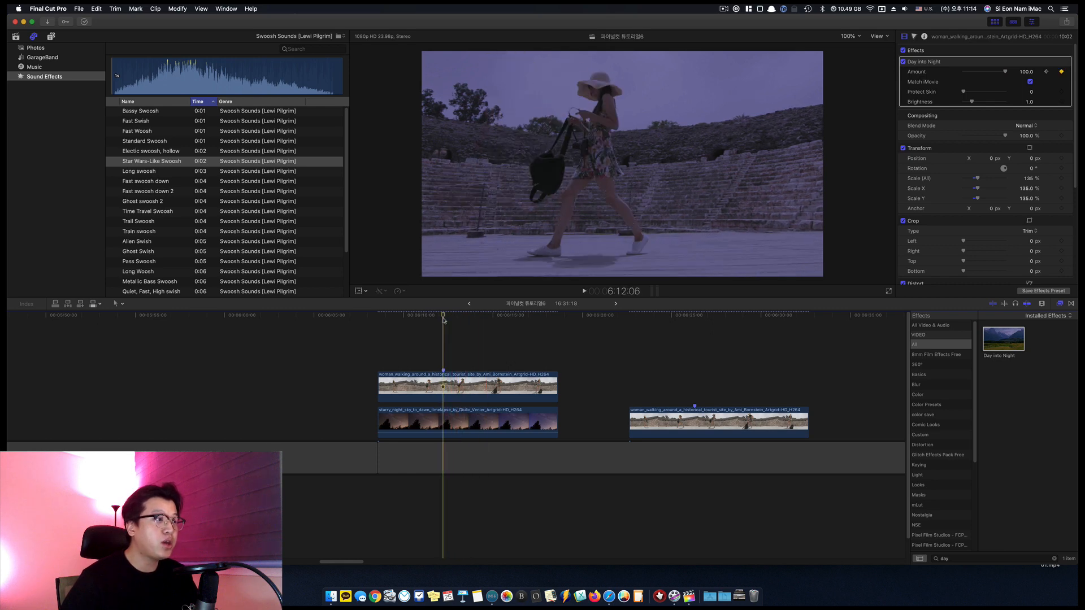
key(c)
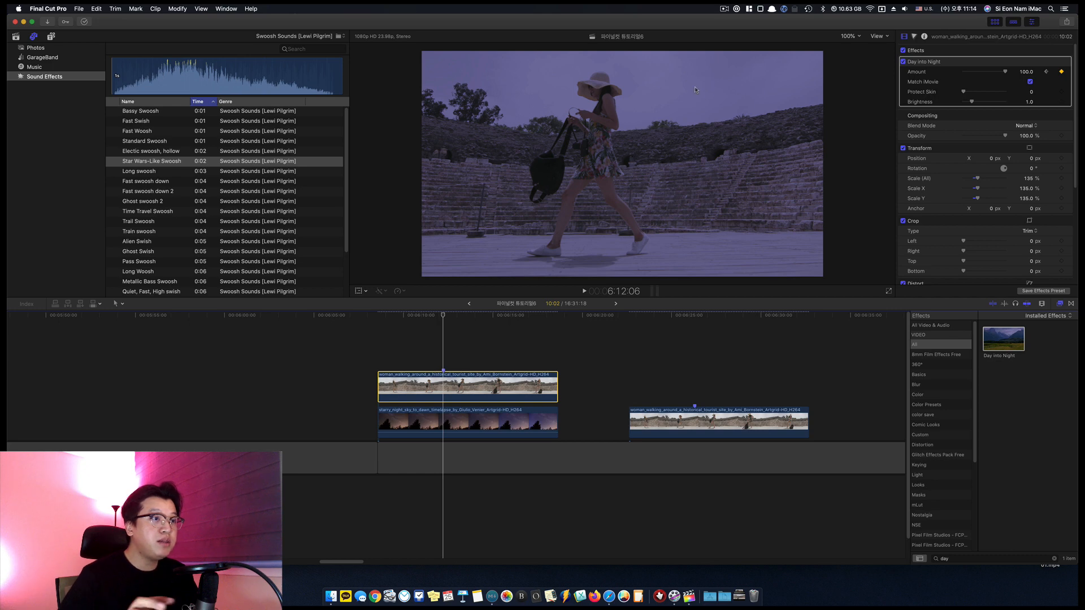
click(967, 559)
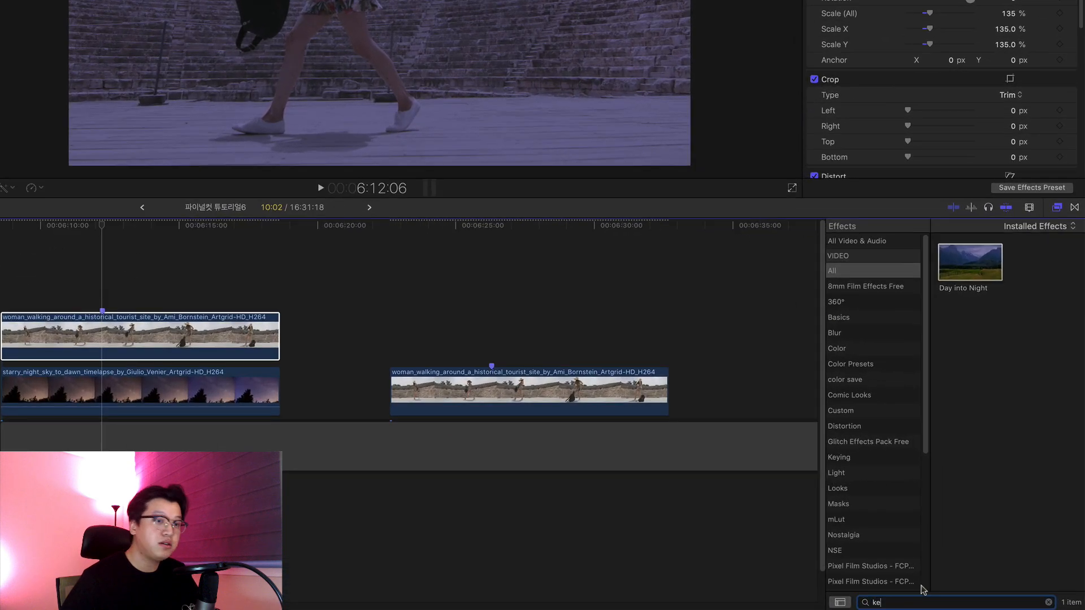
text(key)
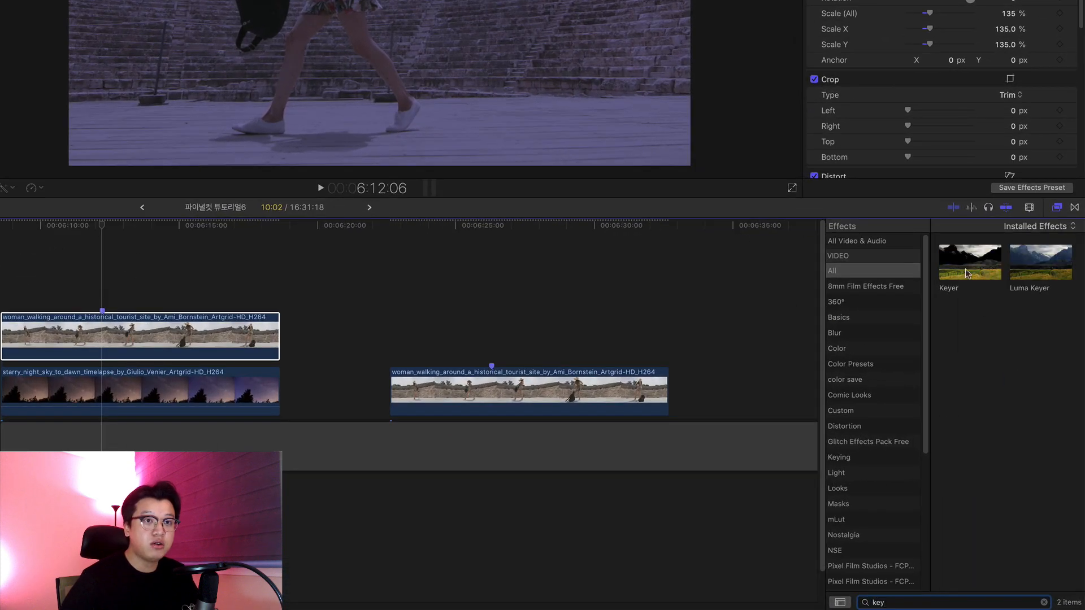
drag(962, 275, 158, 334)
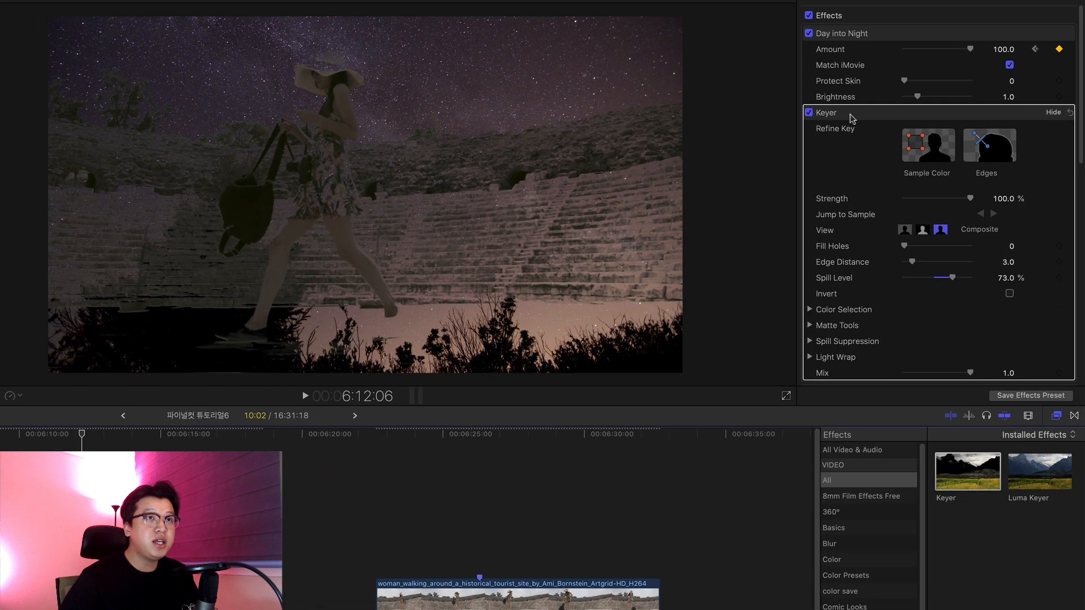
drag(931, 115, 933, 64)
drag(858, 37, 857, 36)
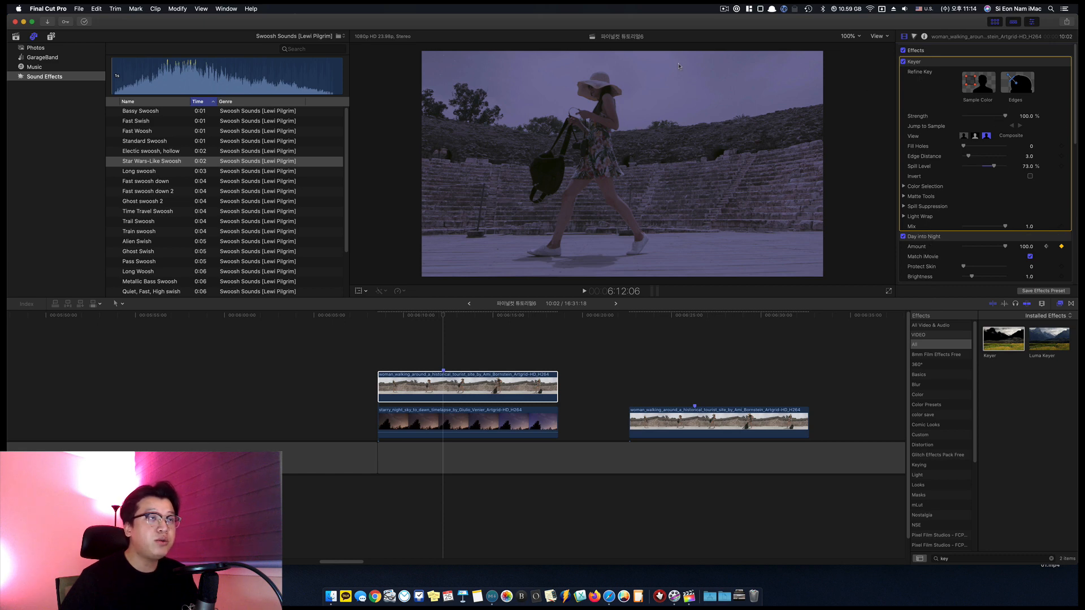
- Use the Keyer's Sample Color on a small patch of sky beside the woman's hat and check the key from the clip's start
click(977, 87)
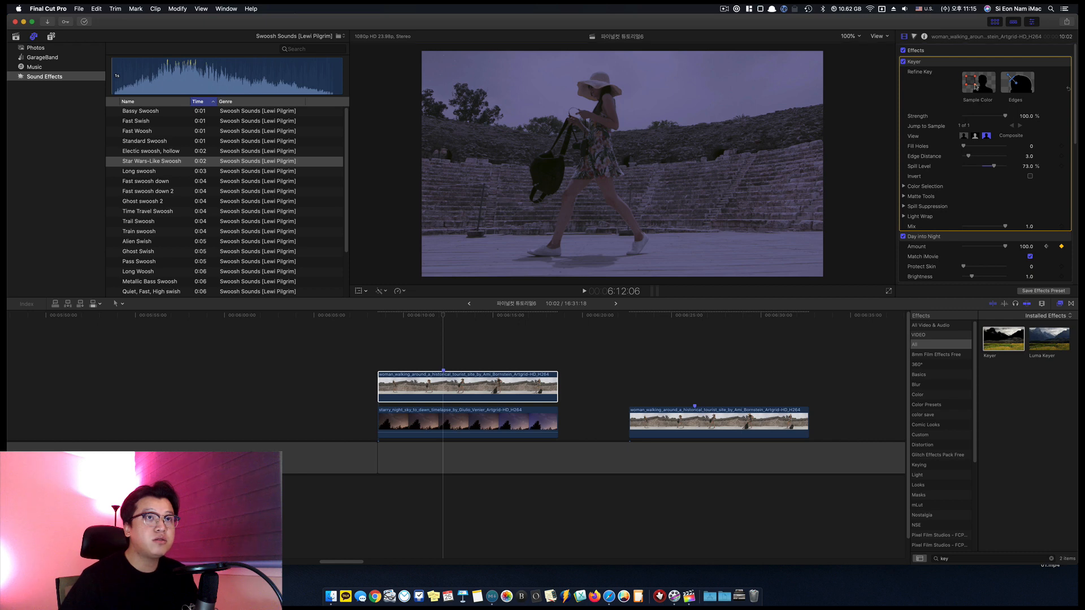
click(976, 86)
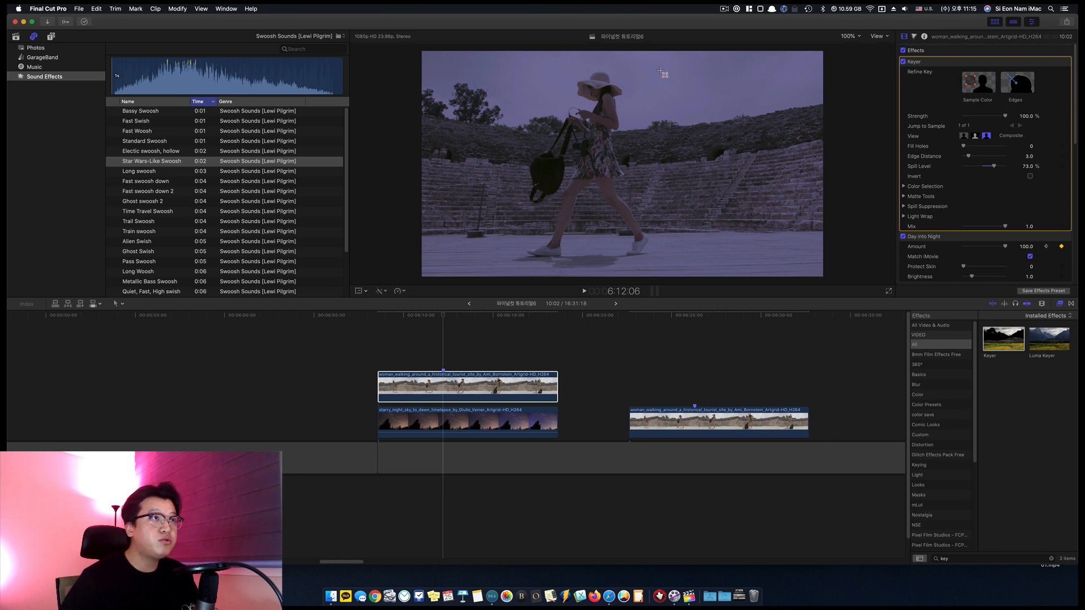
mouse_move(658, 71)
mouse_down()
mouse_move(679, 87)
mouse_move(670, 76)
mouse_up()
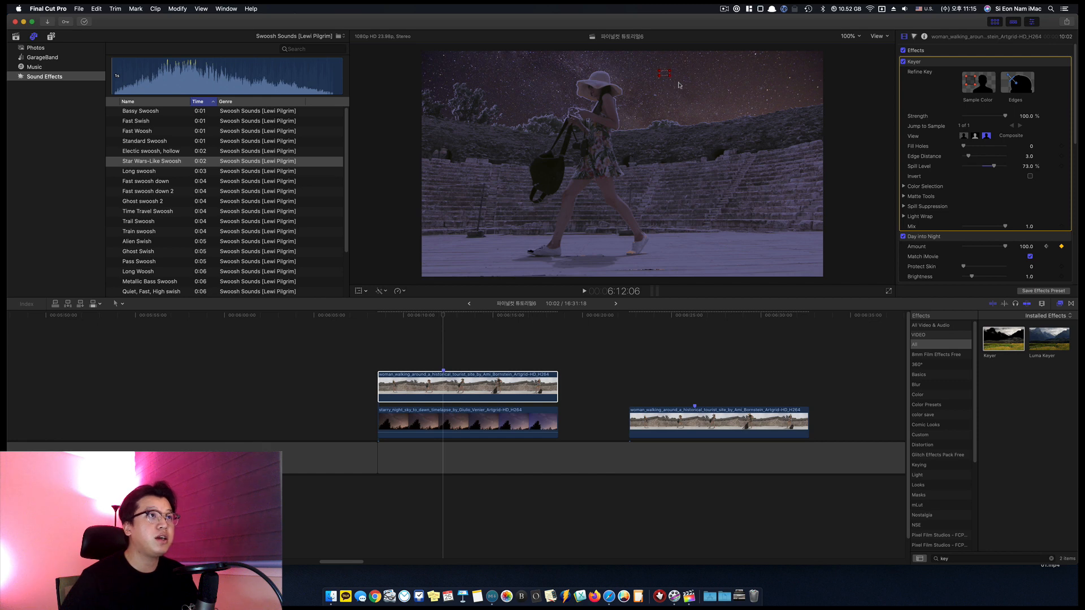
click(510, 374)
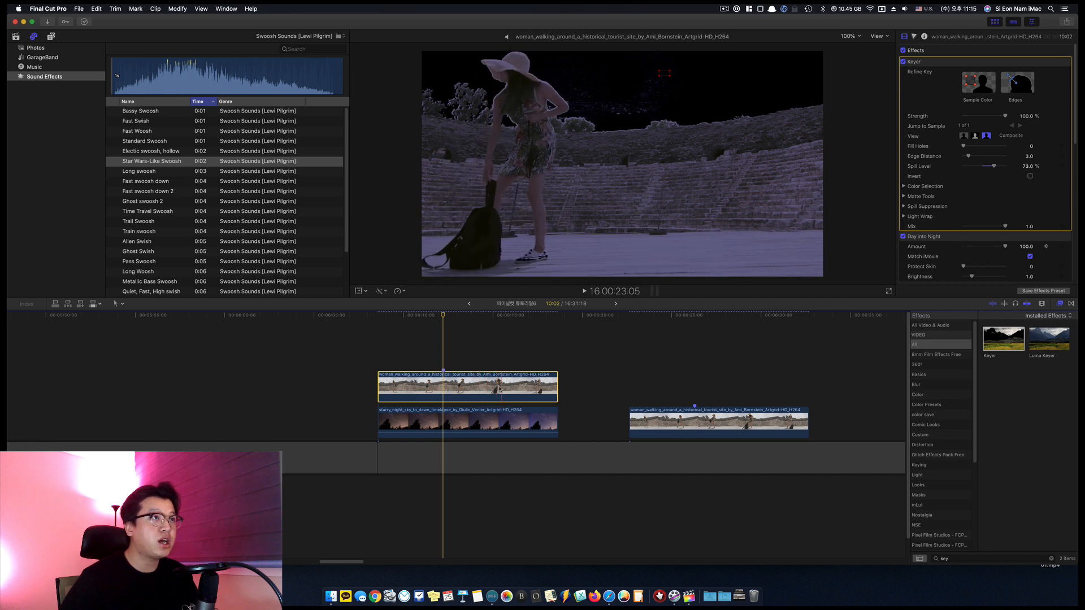
key(Up)
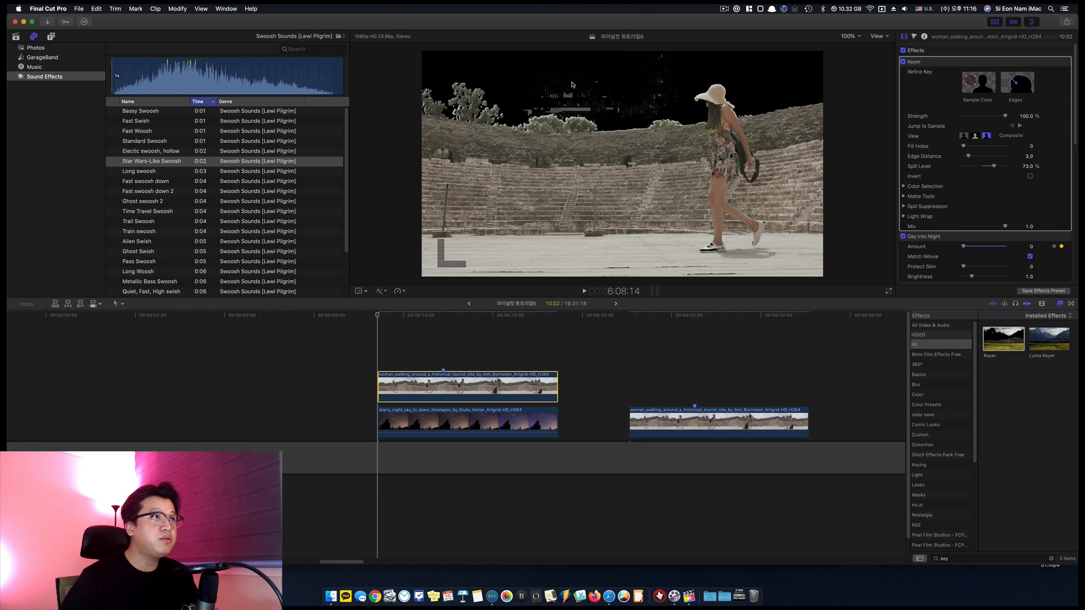
key(space)
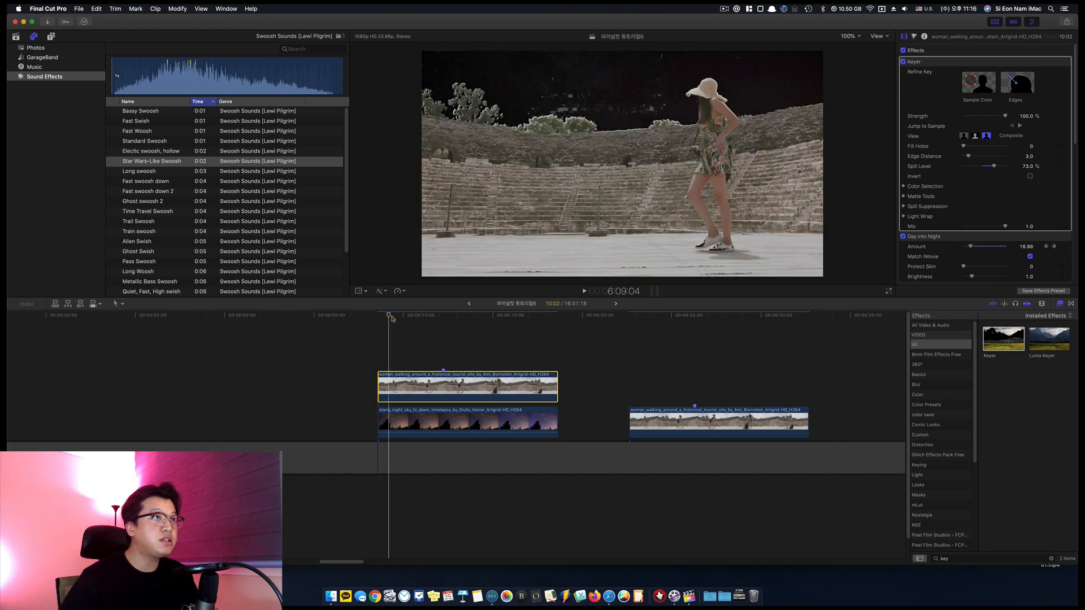
drag(469, 323, 380, 331)
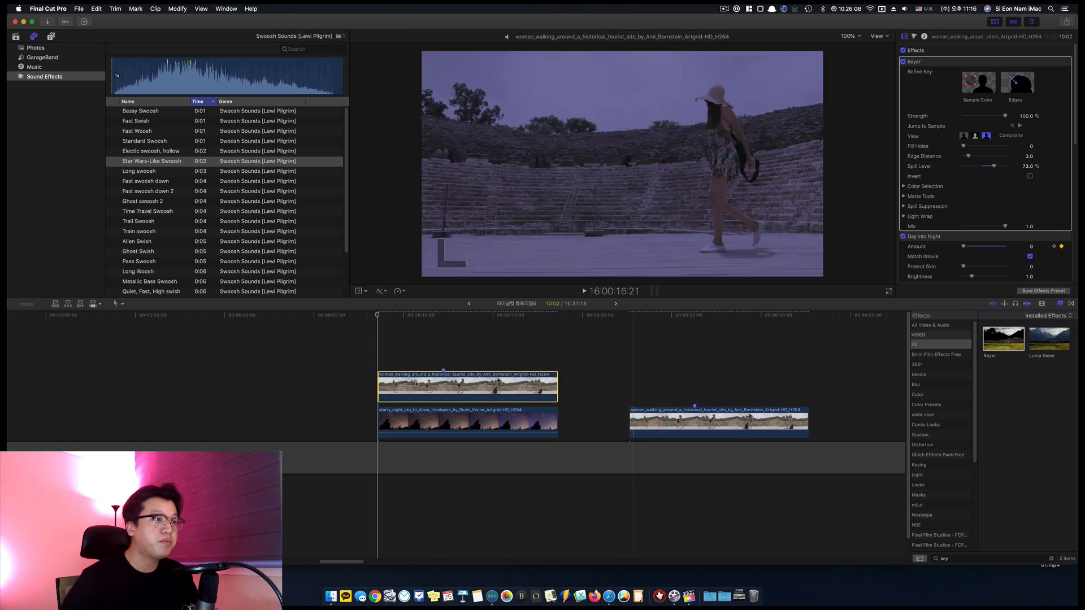
- Stack a copy of the spare woman-walking clip above the keyed clip, aligned to its start, and trim its end to the marker
drag(656, 419, 445, 328)
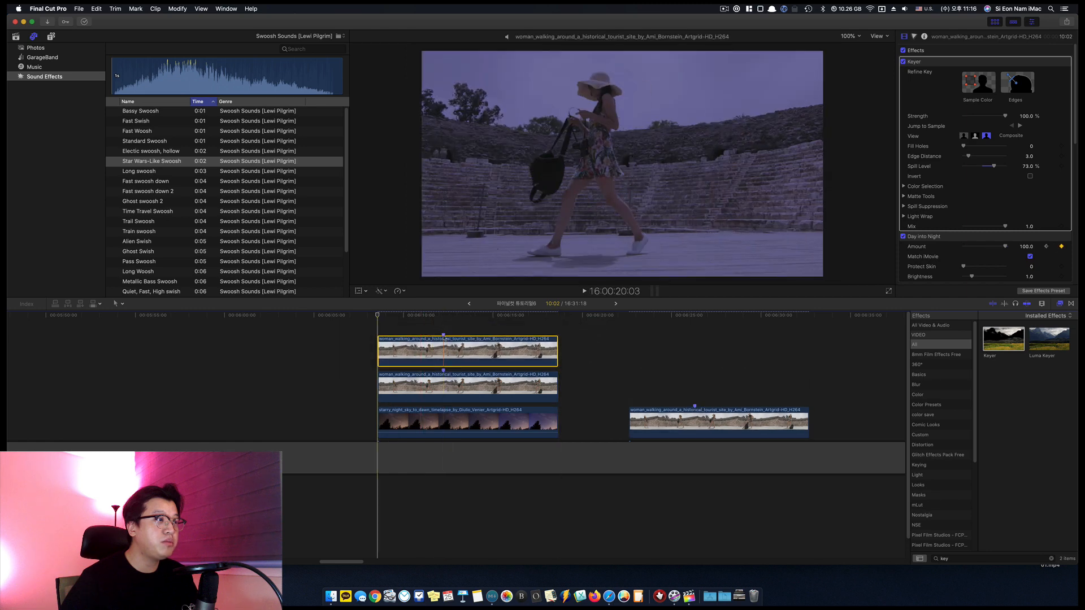
drag(557, 355, 443, 355)
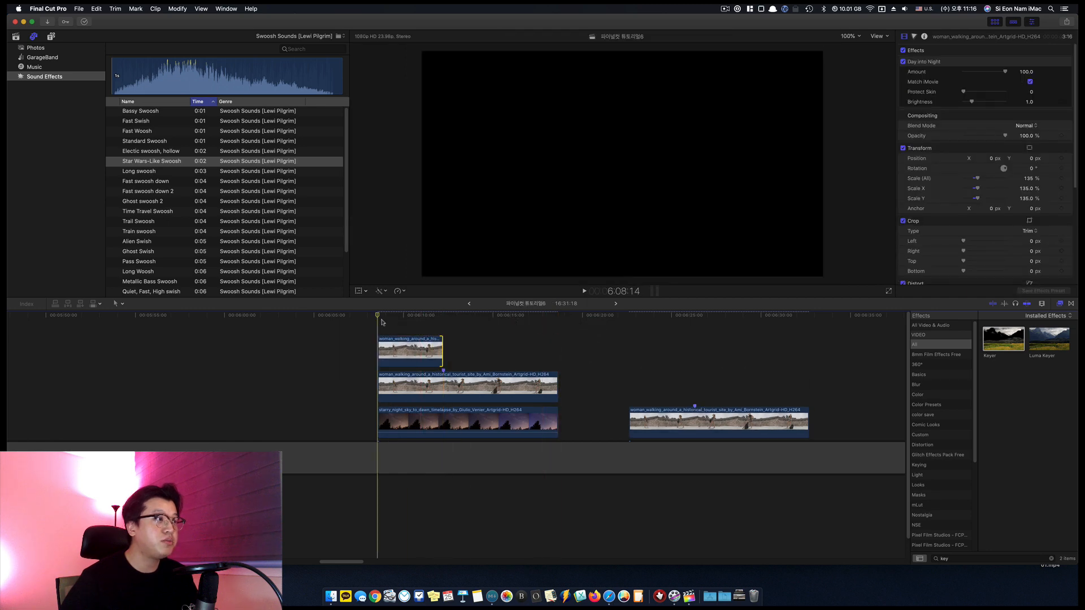
click(418, 349)
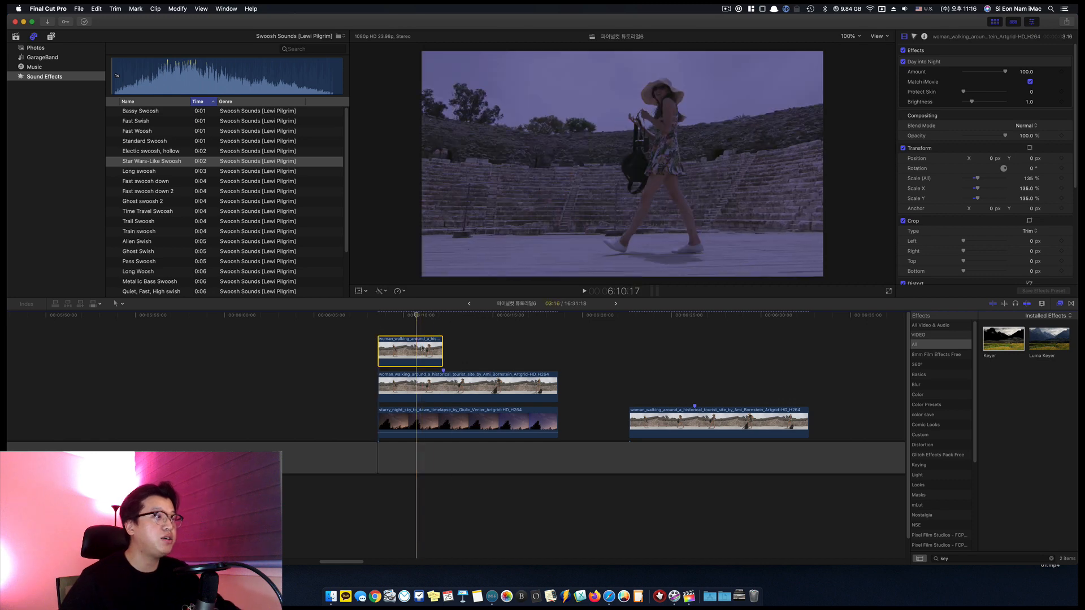
- Remove Day into Night from the short top clip, and keyframe its Opacity from 100% at its start to 0% at its last frame
click(947, 63)
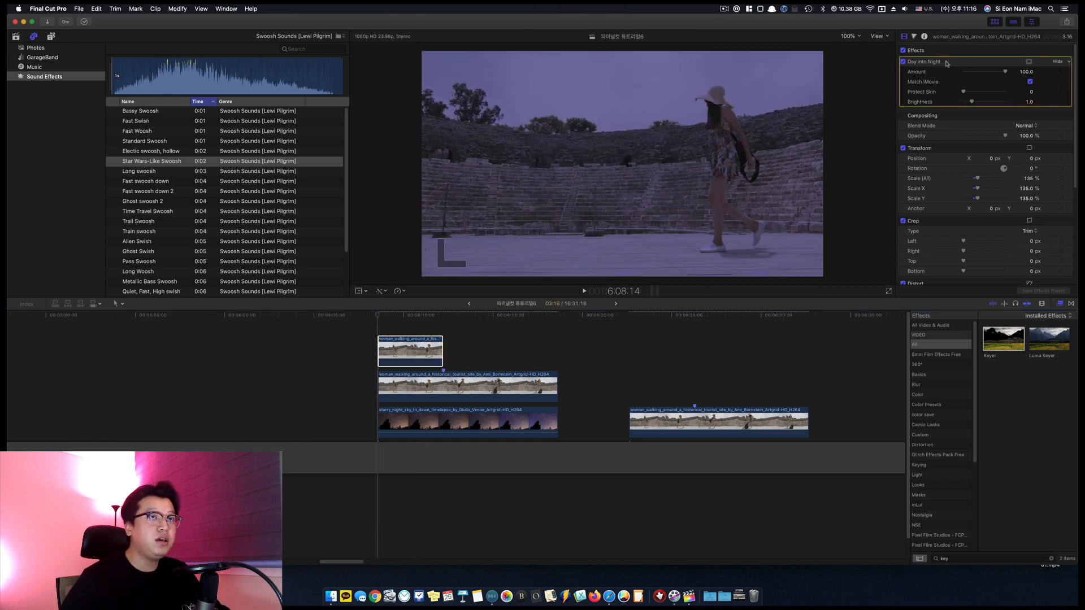
key(Delete)
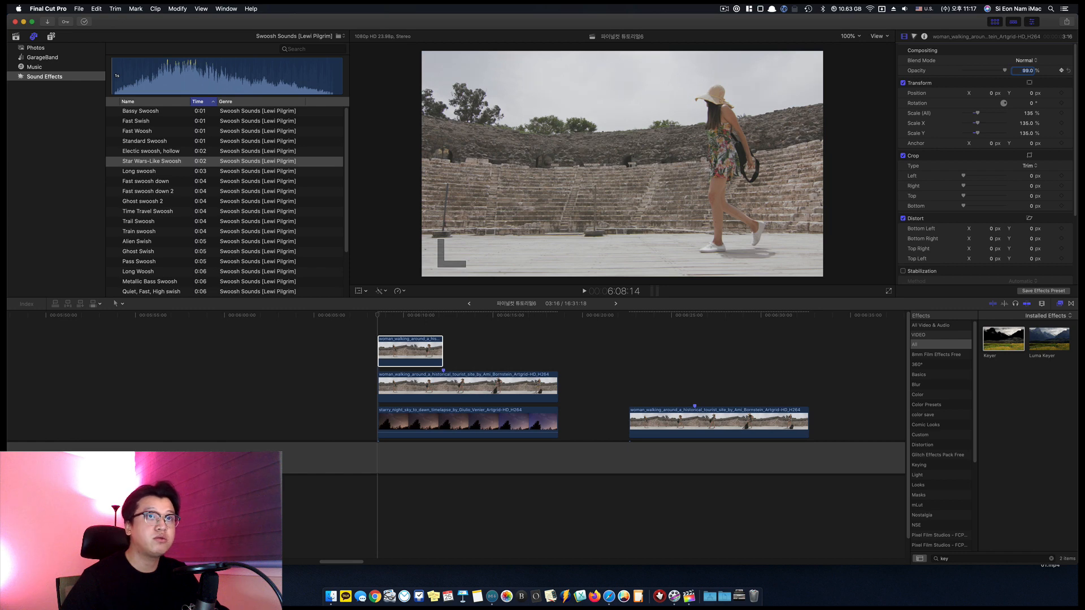
click(411, 346)
key(Down)
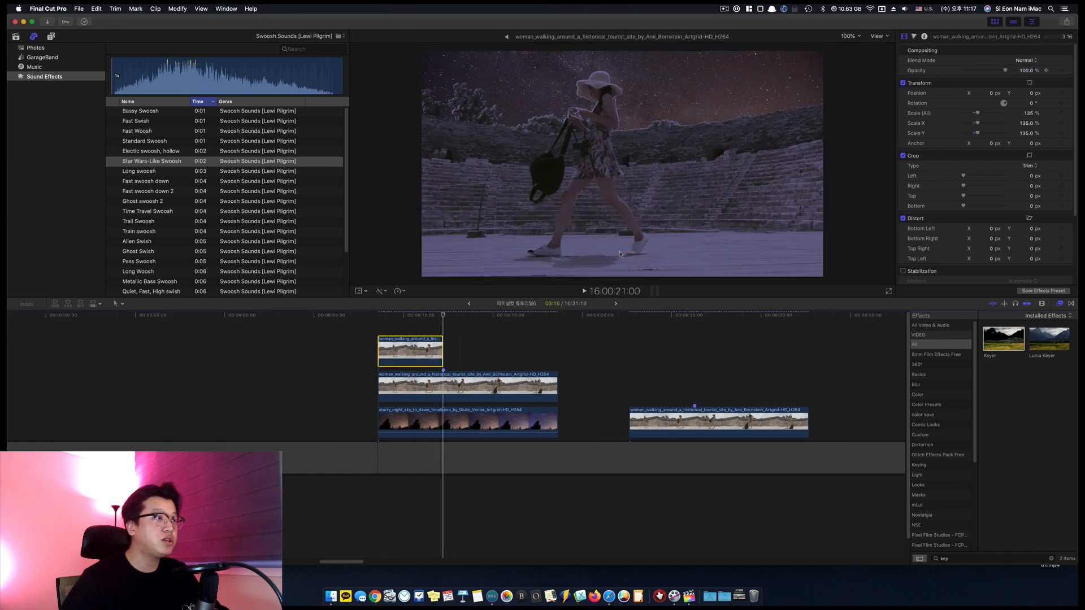
key(Left)
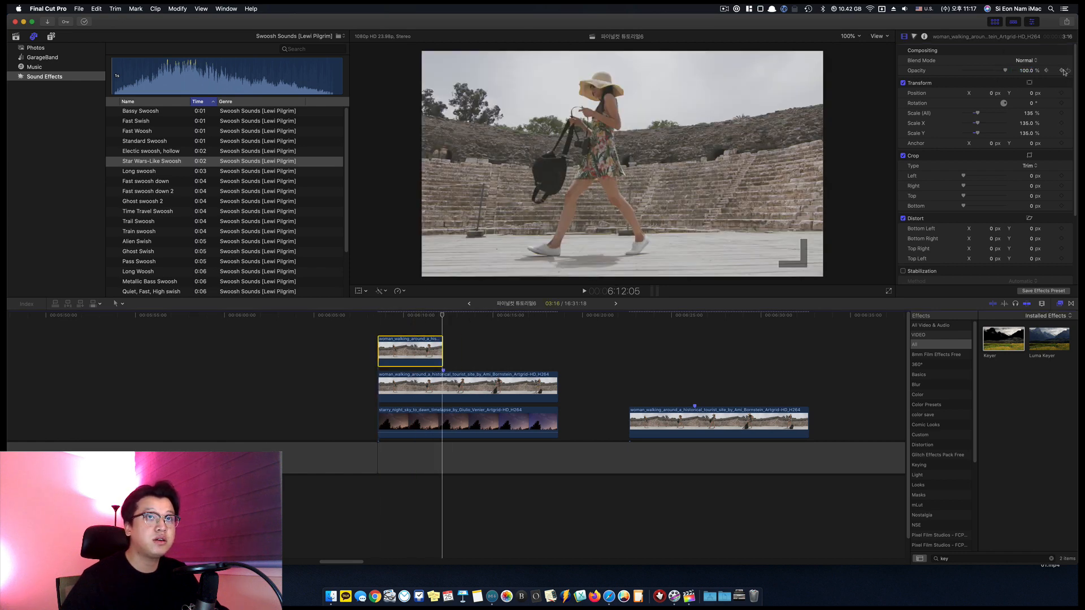
drag(1006, 72, 955, 73)
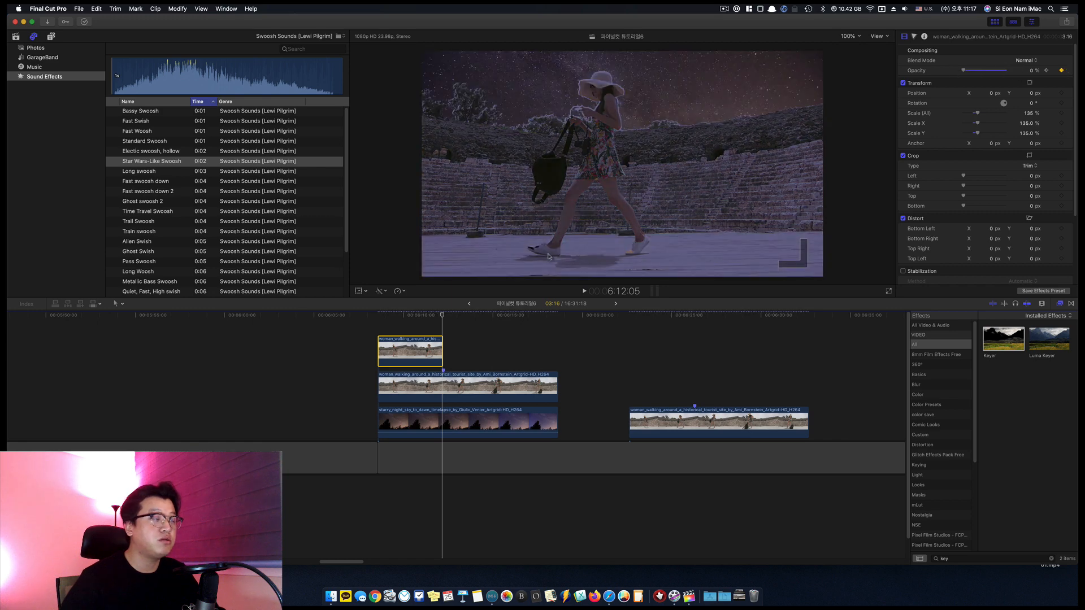
click(379, 318)
key(space)
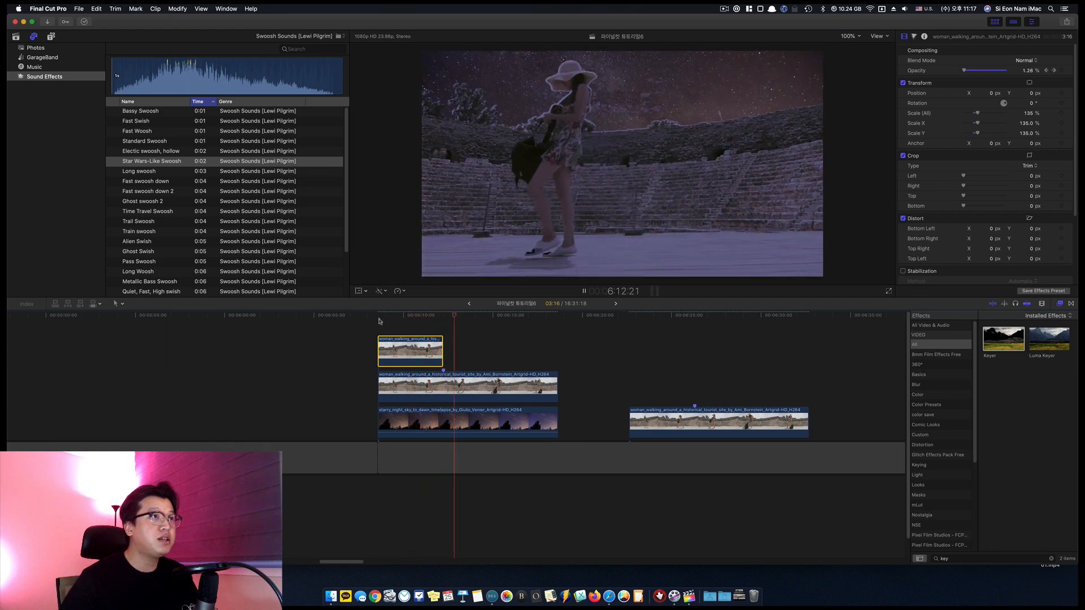
- In the keyed clip's Keyer Matte Tools, set Shrink/Expand to -6.0 and Erode to 0.69, and play the transition from the clip's start
click(487, 385)
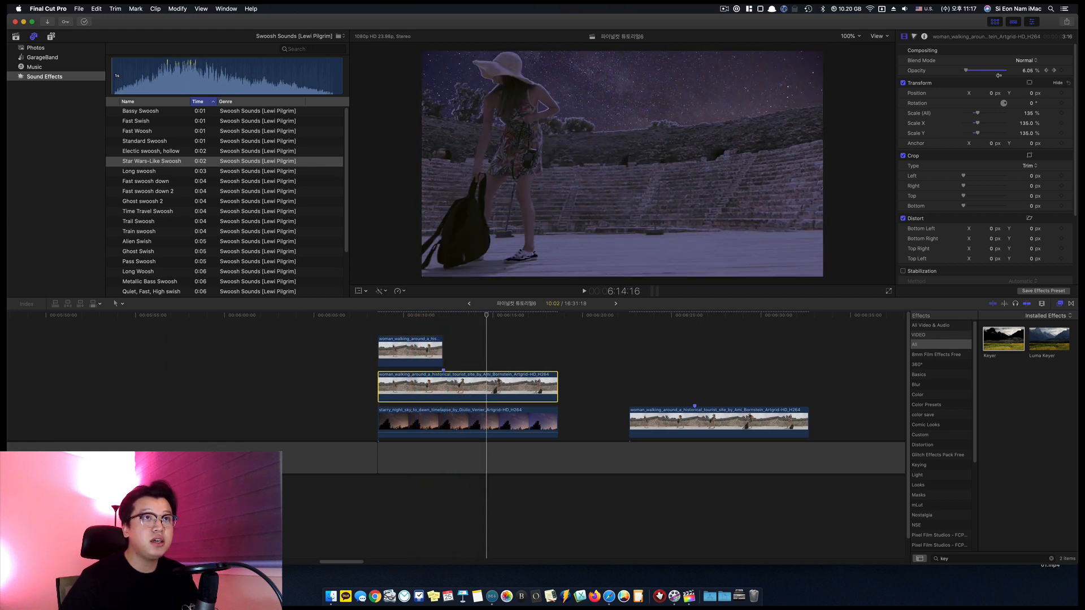
scroll(962, 86, up, 5)
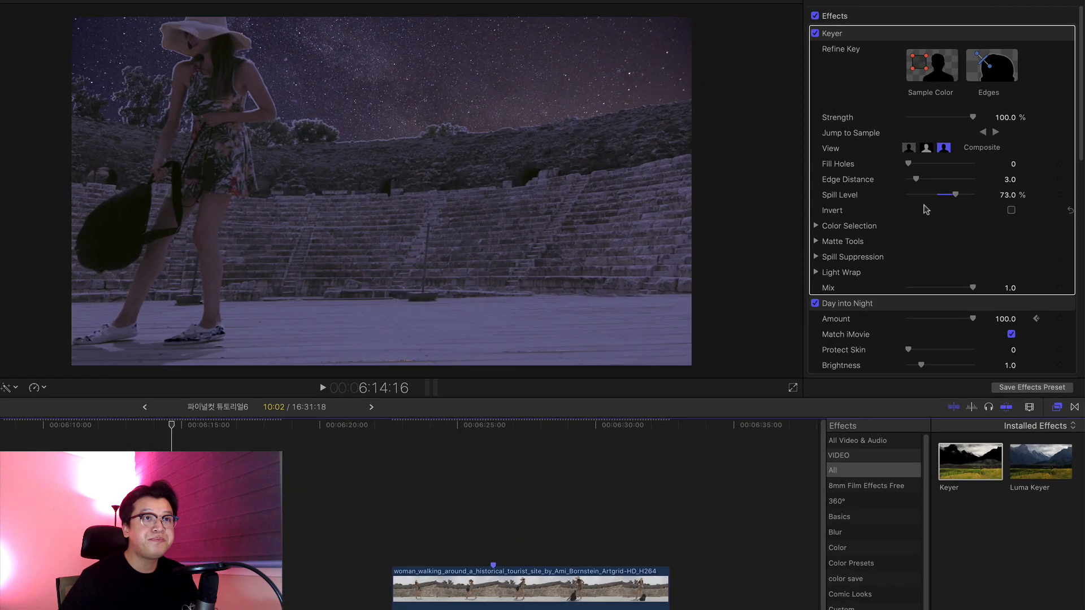
click(816, 242)
scroll(923, 257, down, 2)
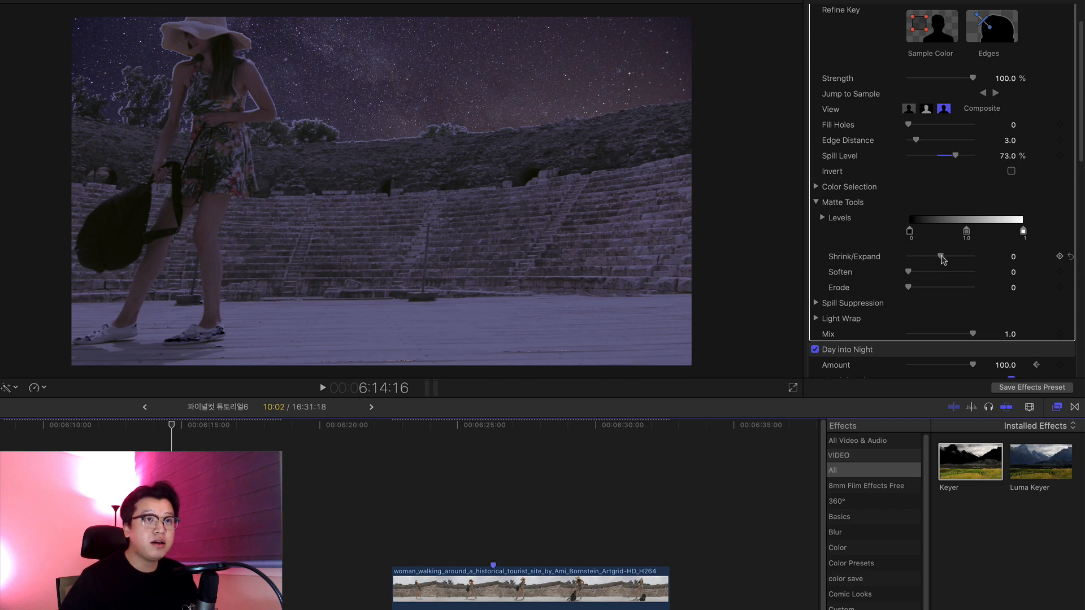
drag(943, 258, 911, 260)
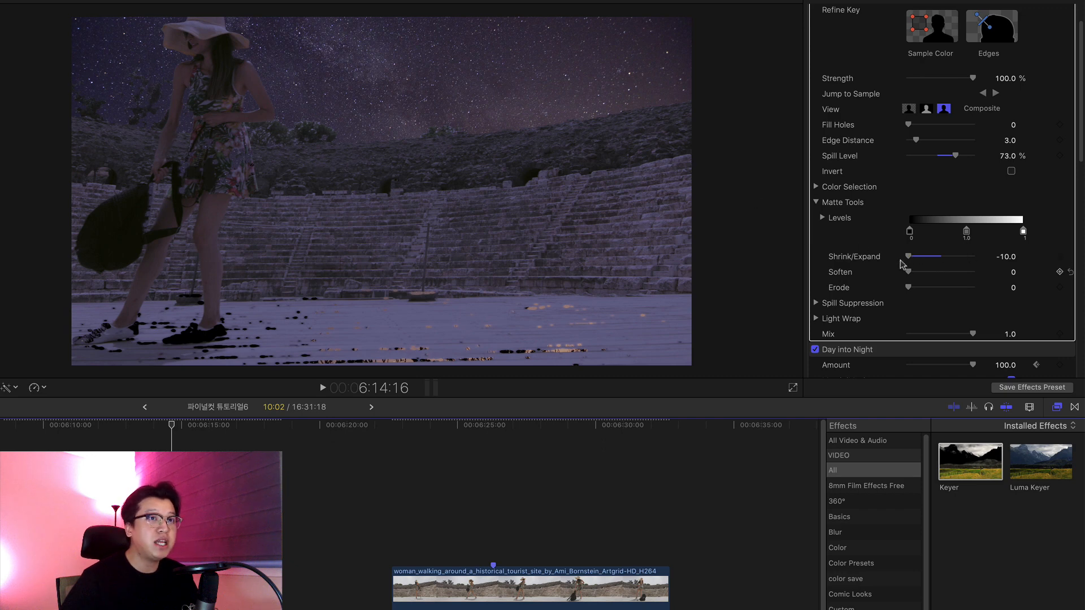
drag(908, 256, 922, 259)
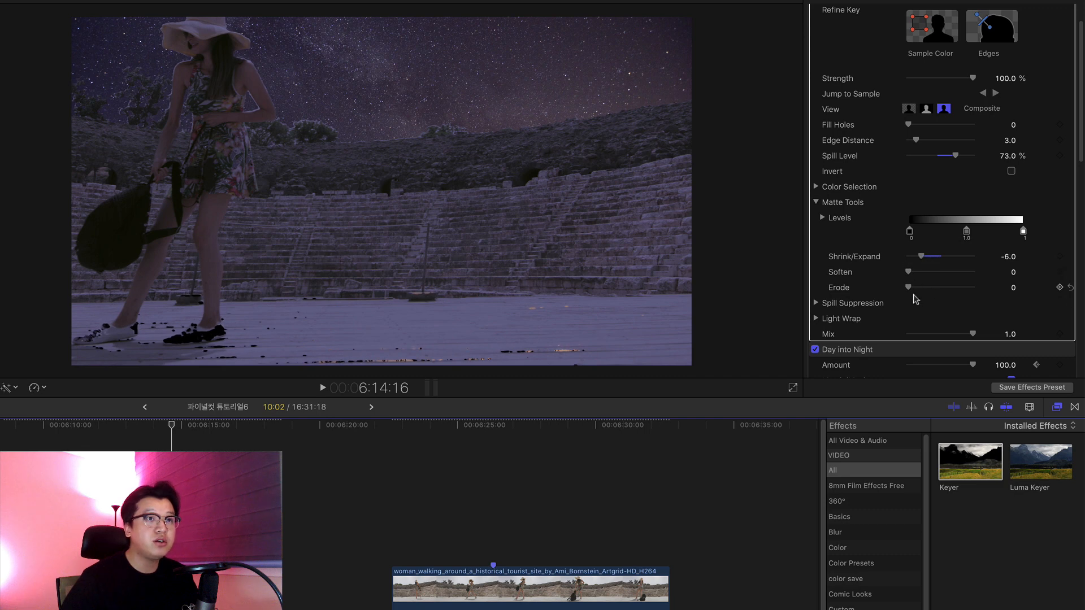
mouse_move(910, 289)
mouse_down()
mouse_move(999, 290)
mouse_move(912, 288)
mouse_move(925, 275)
mouse_move(1002, 276)
mouse_move(900, 282)
mouse_up()
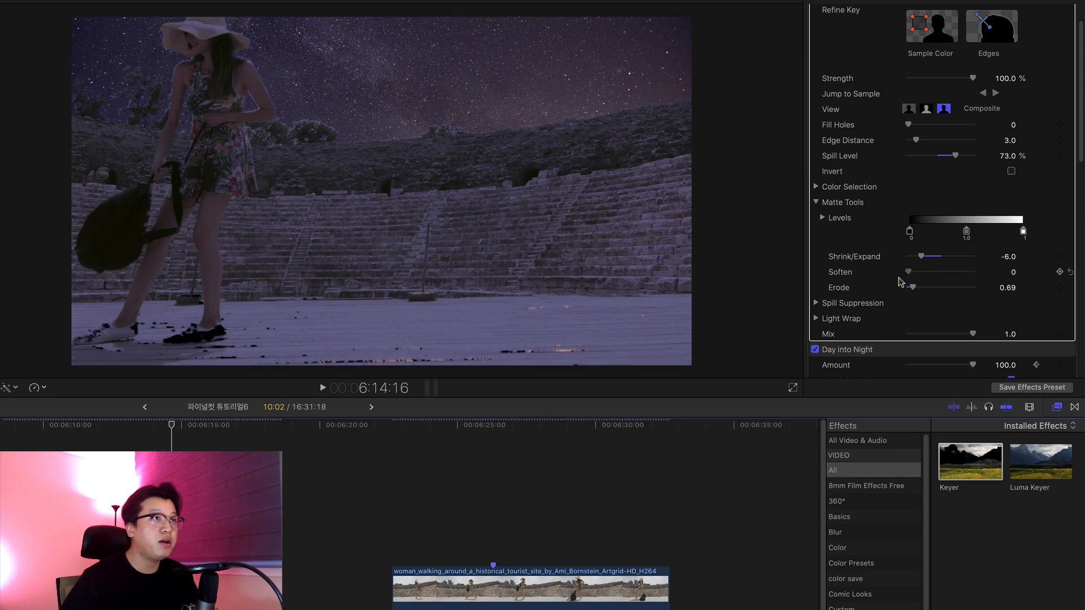
click(3, 429)
key(space)
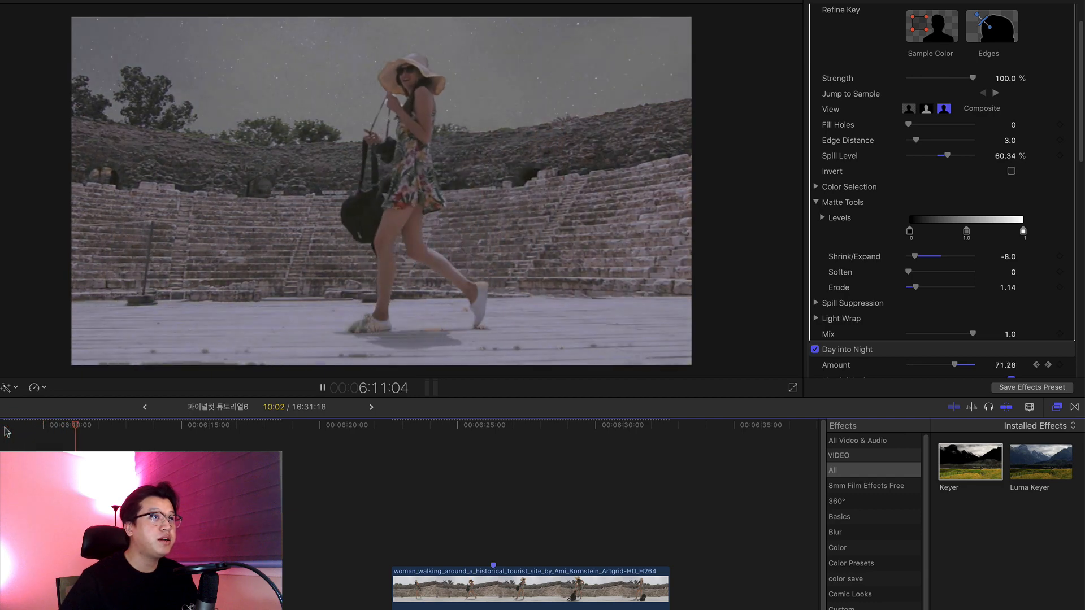
key(space)
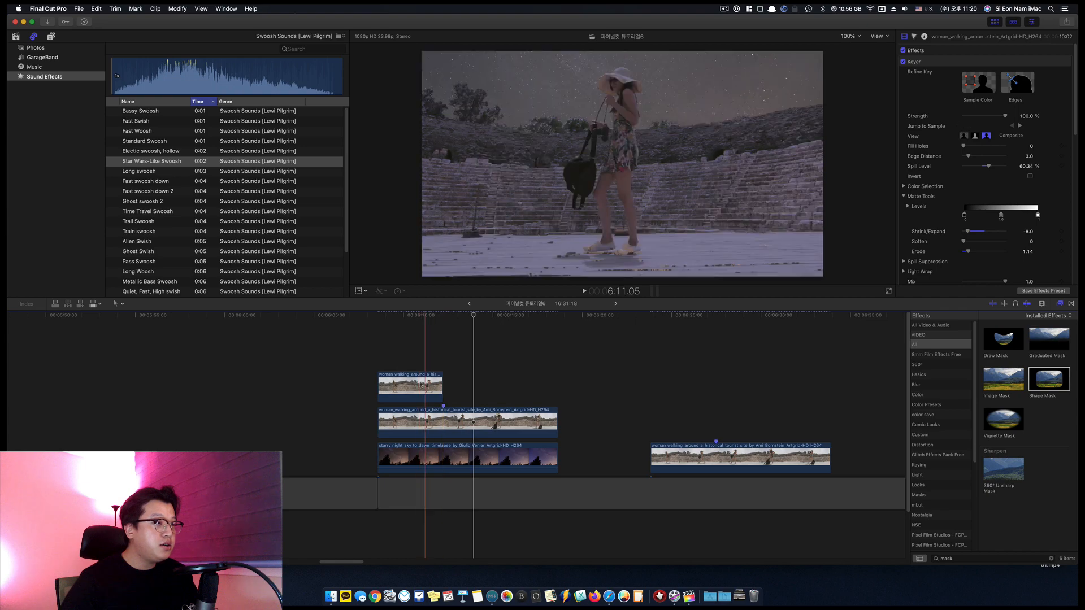
- Combine the two upper woman-walking clips into a compound clip, and move the spare clip beneath the starry-night clip, aligned to its start
click(421, 386)
super+click(440, 420)
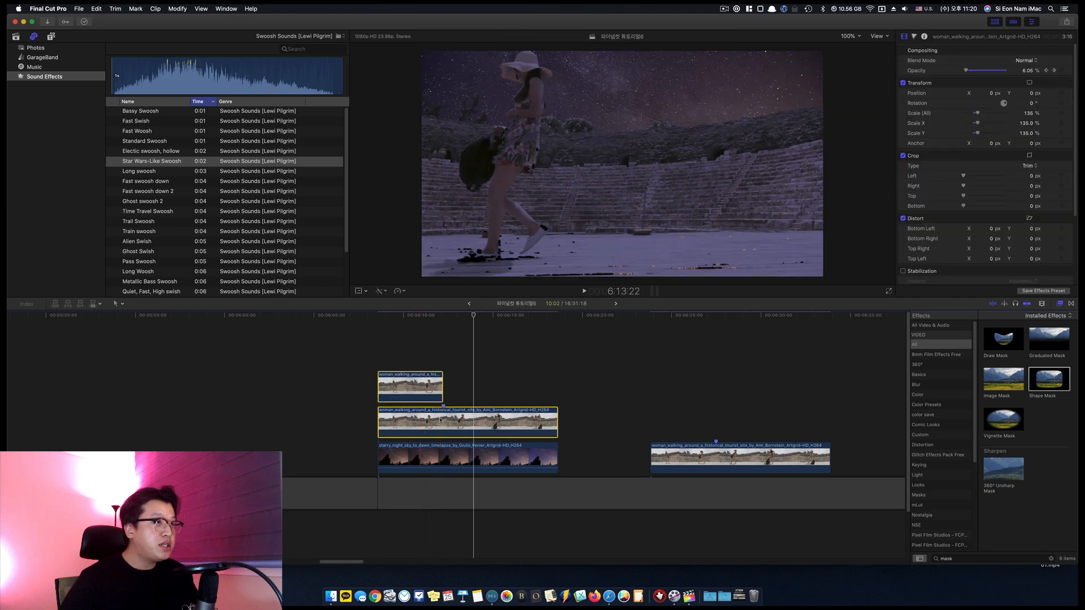
key(alt+g)
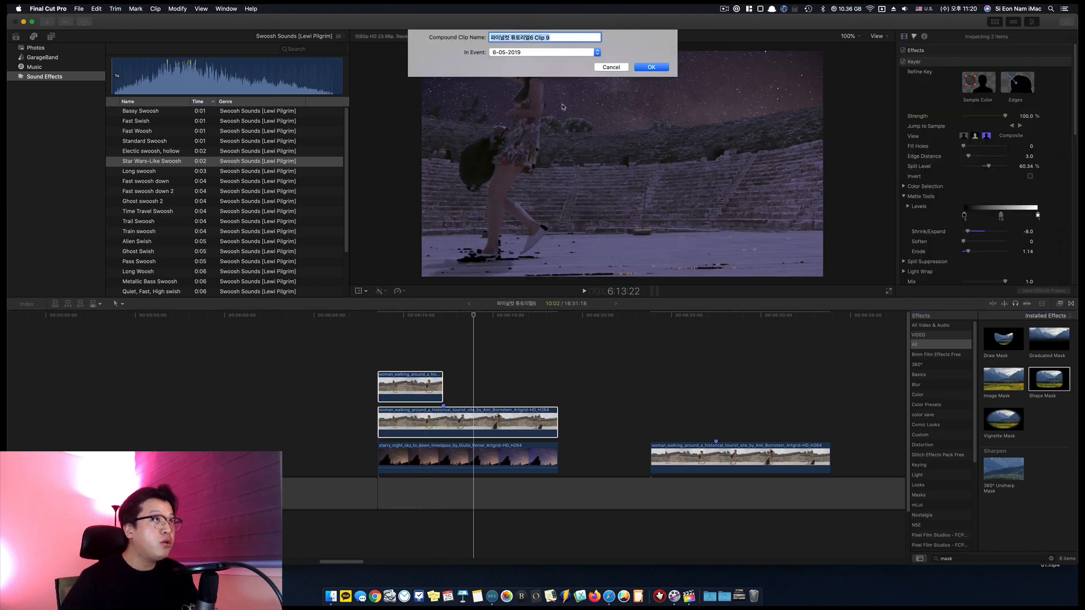
click(652, 68)
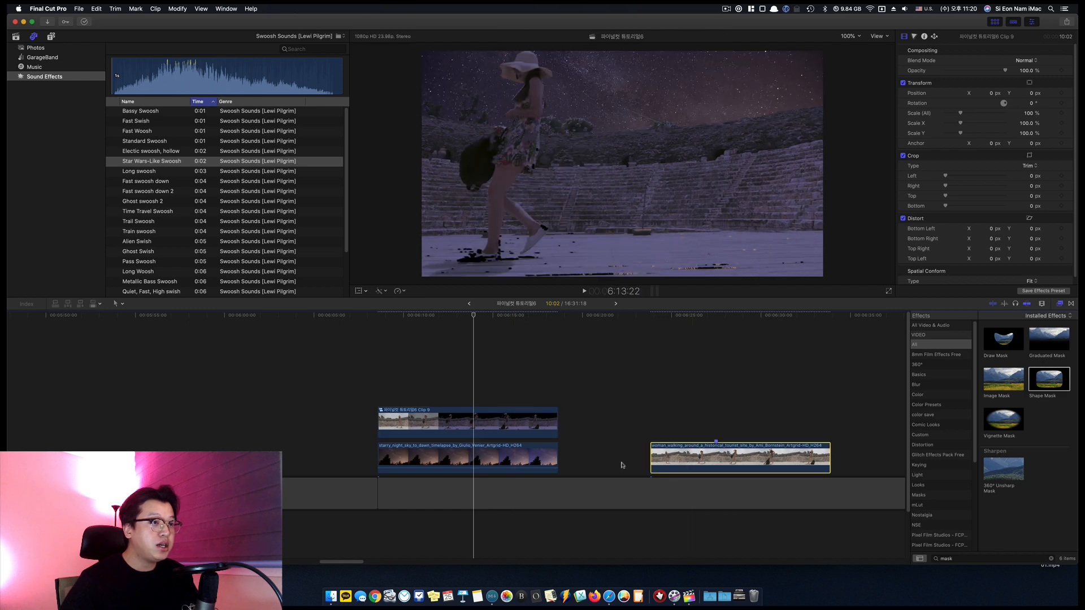
drag(687, 455, 414, 474)
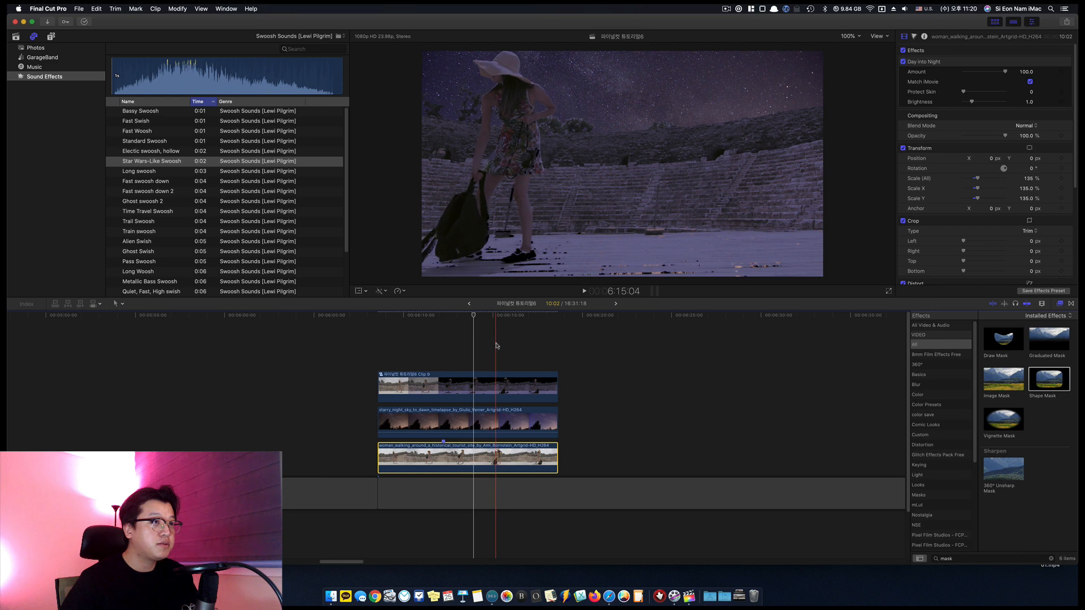
- Apply a Shape Mask to the starry-night clip at the marker, move it over the sky and raise its lower edge
click(436, 423)
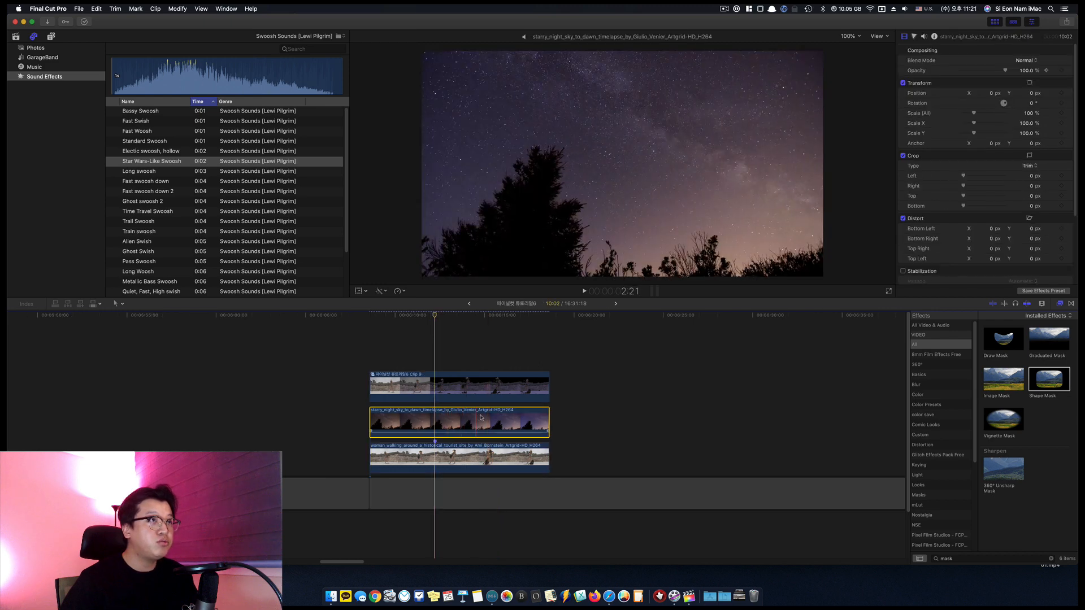
drag(1047, 382, 464, 422)
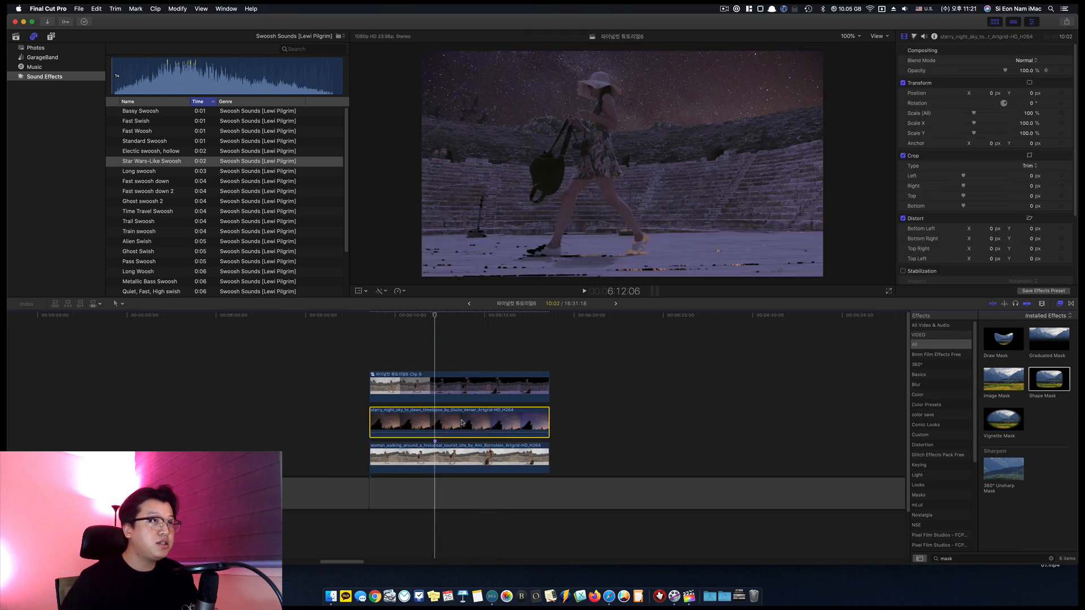
drag(623, 164, 534, 97)
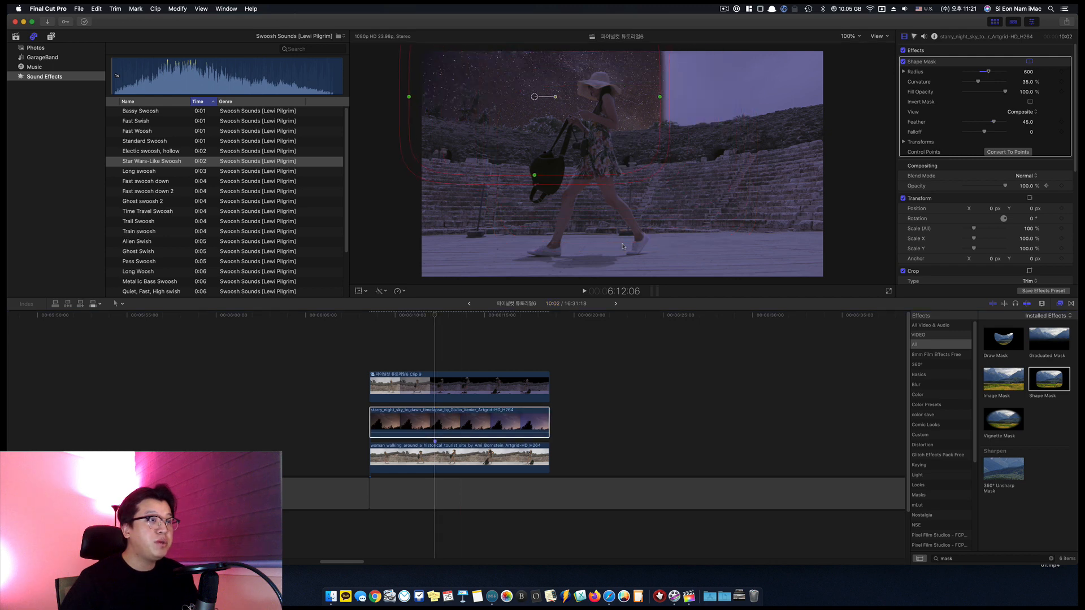
drag(534, 172, 535, 154)
- Widen the starry-night clip's Shape Mask past both sides of the frame, centre it over the sky, and play the result from the start
click(851, 35)
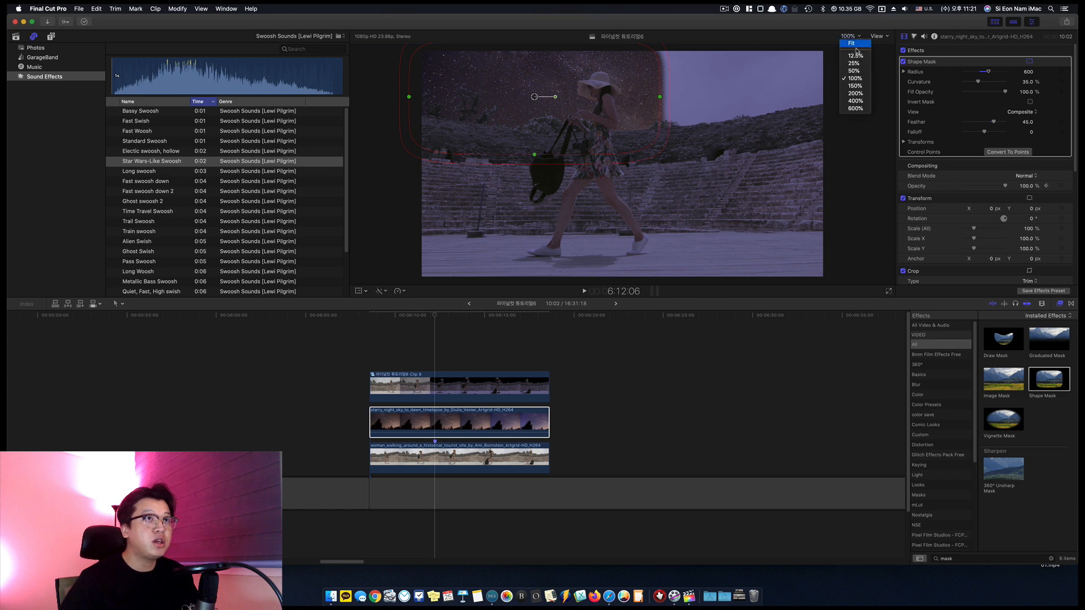
click(855, 71)
drag(642, 131, 753, 130)
drag(578, 130, 625, 125)
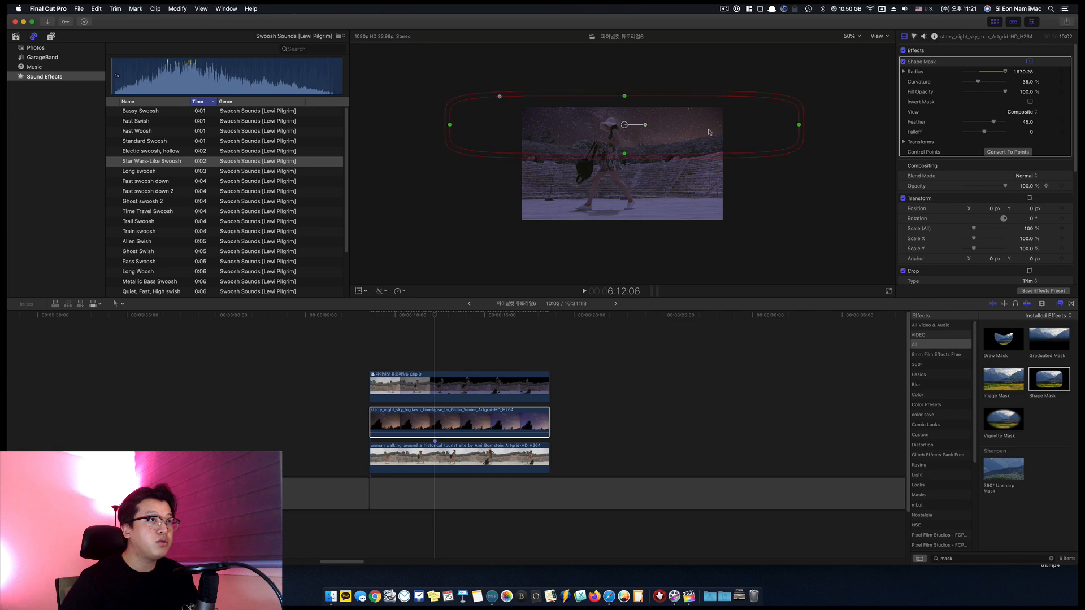
click(853, 37)
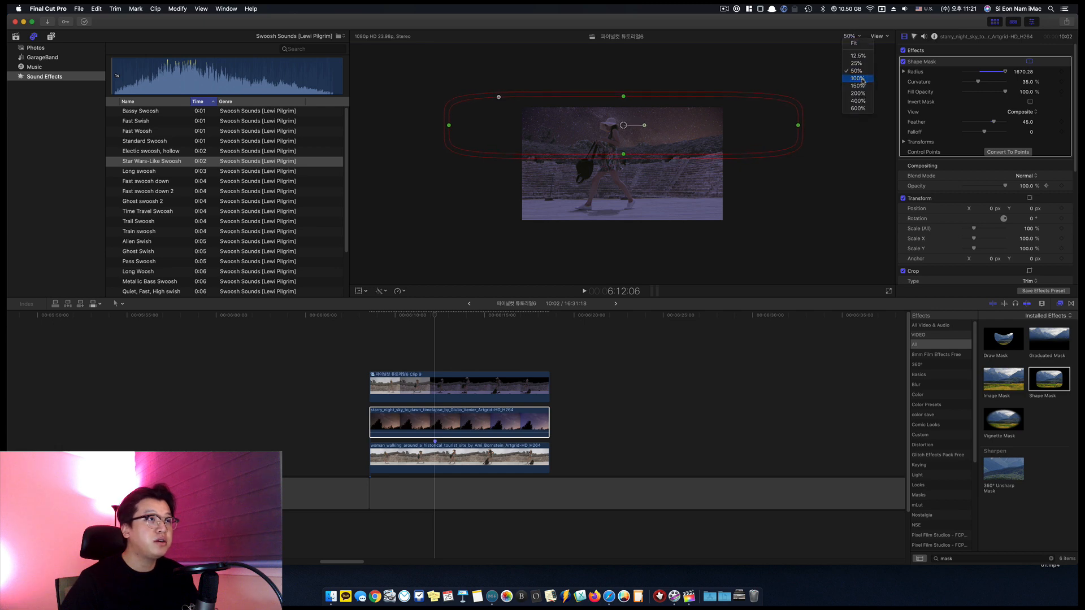
click(856, 81)
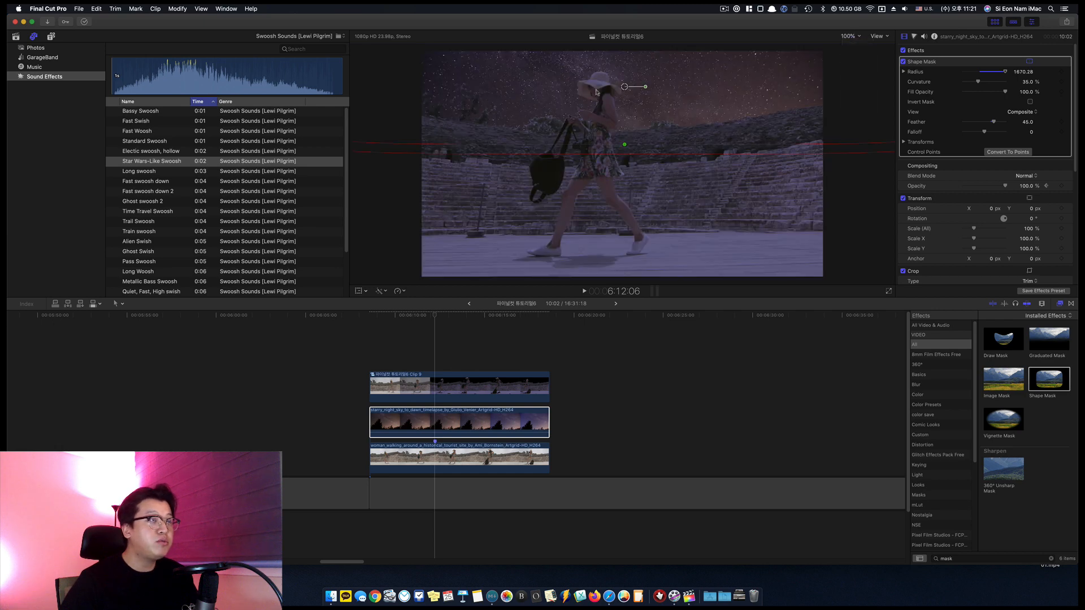
click(369, 338)
key(space)
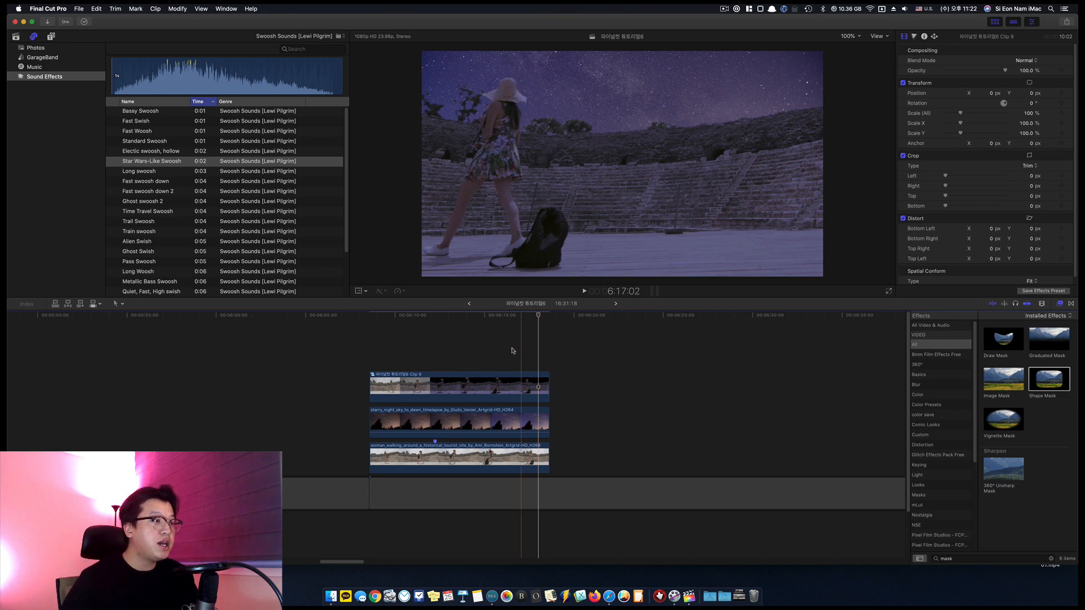
- Add a Color Board to the compound clip, keyframe it at the marker, and lower the Master exposure to -100%
click(436, 345)
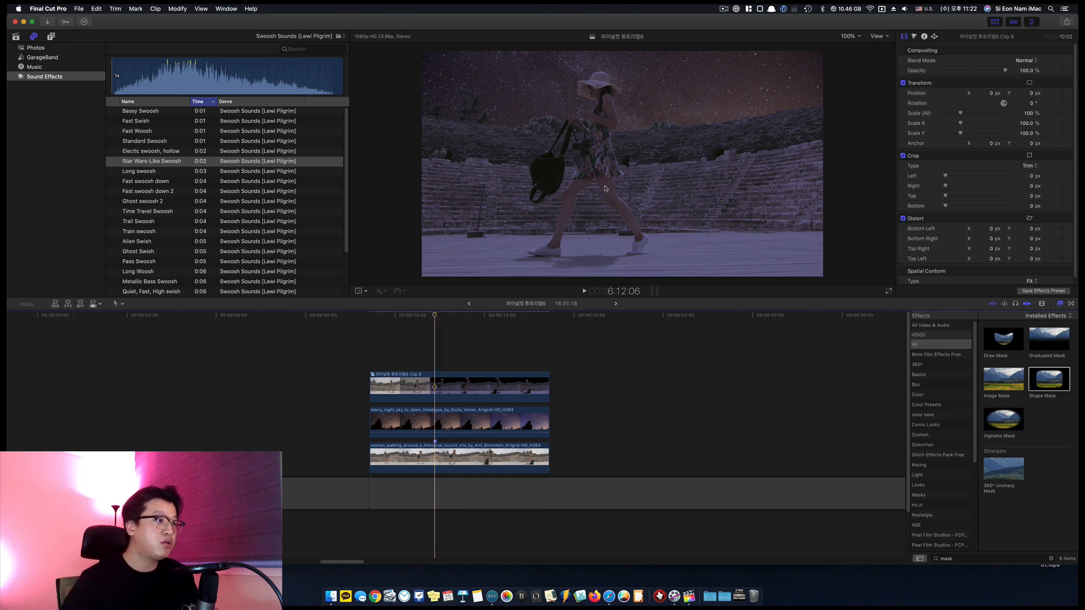
click(439, 389)
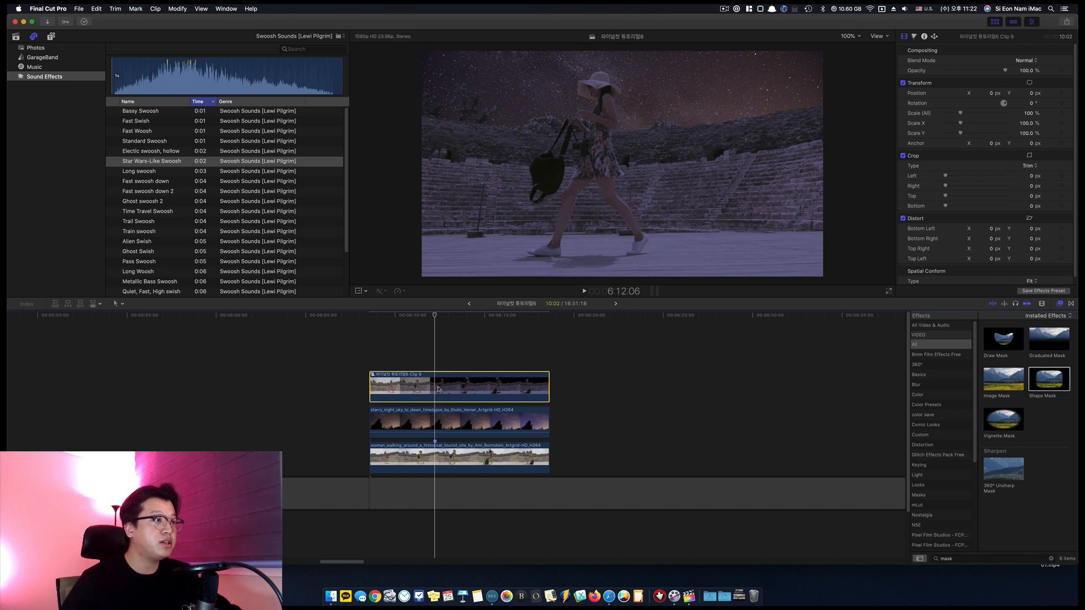
mouse_move(424, 318)
mouse_down()
mouse_move(376, 319)
mouse_move(438, 324)
mouse_up()
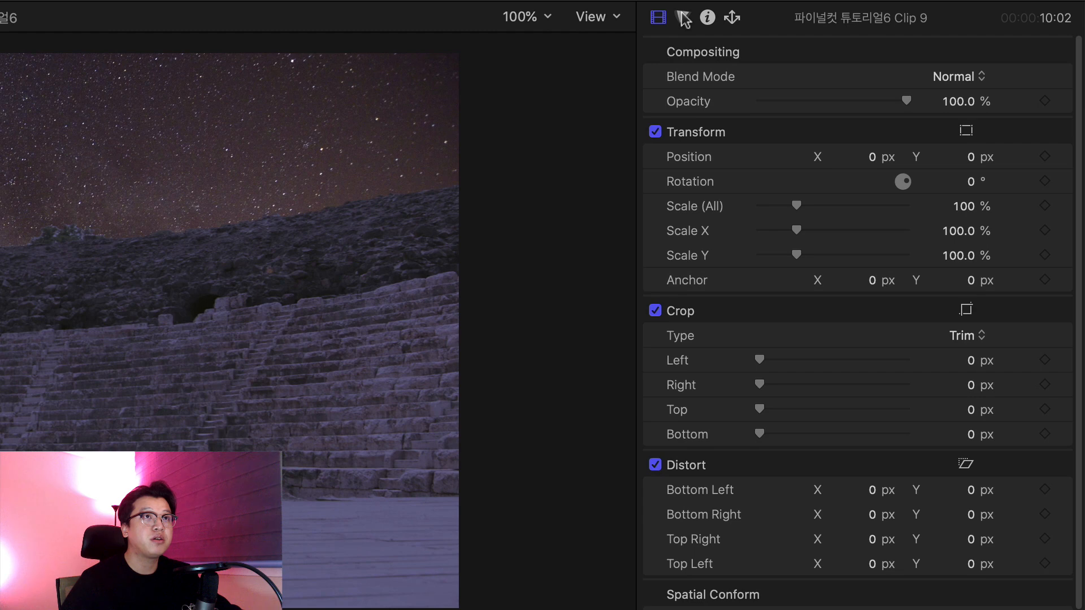
click(822, 28)
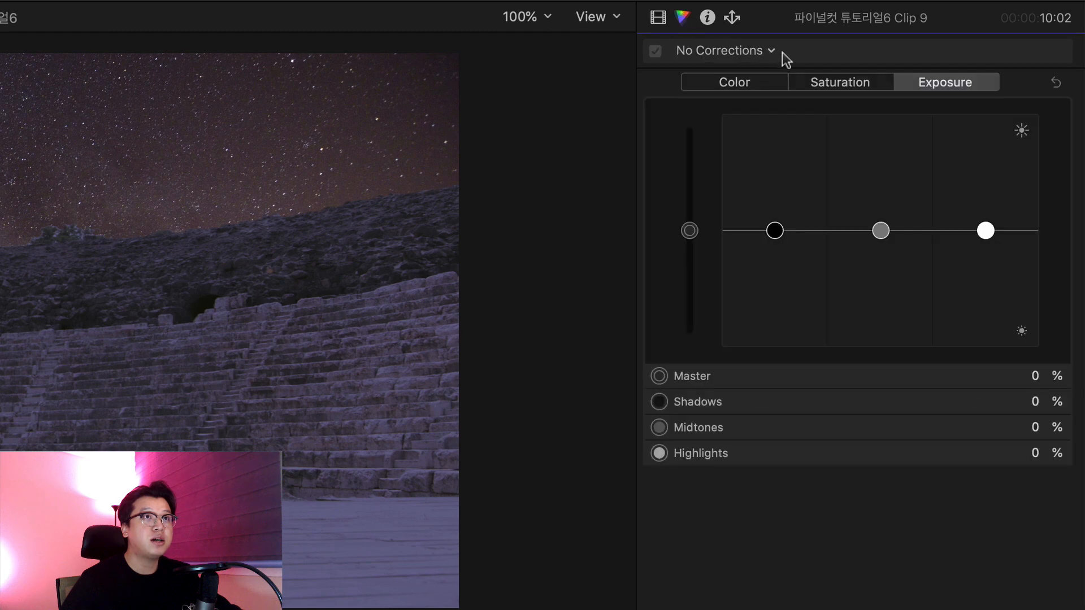
click(879, 51)
click(788, 97)
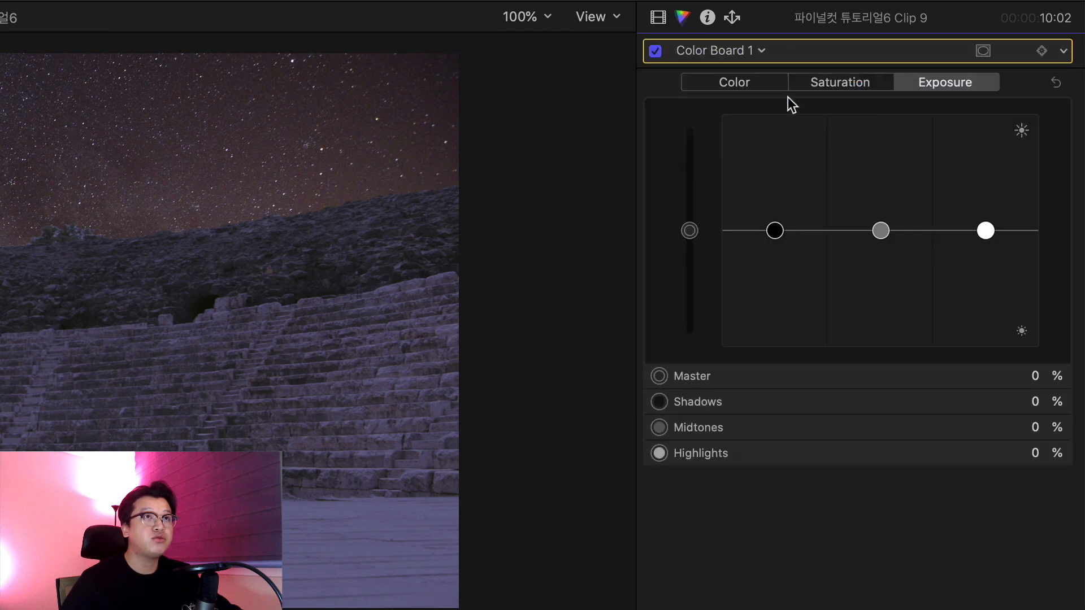
click(1045, 51)
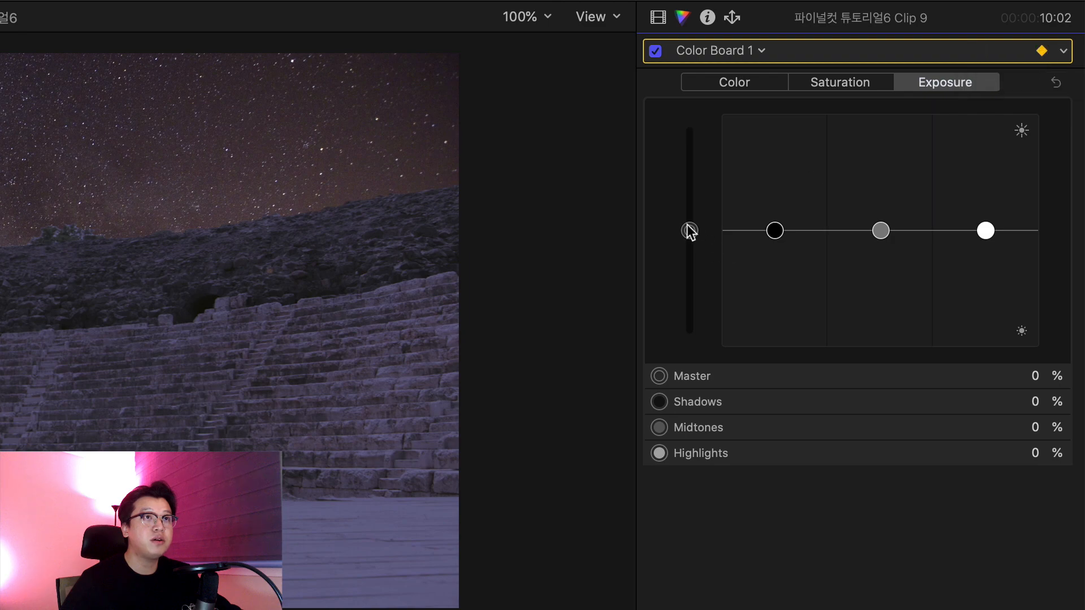
drag(689, 230, 685, 451)
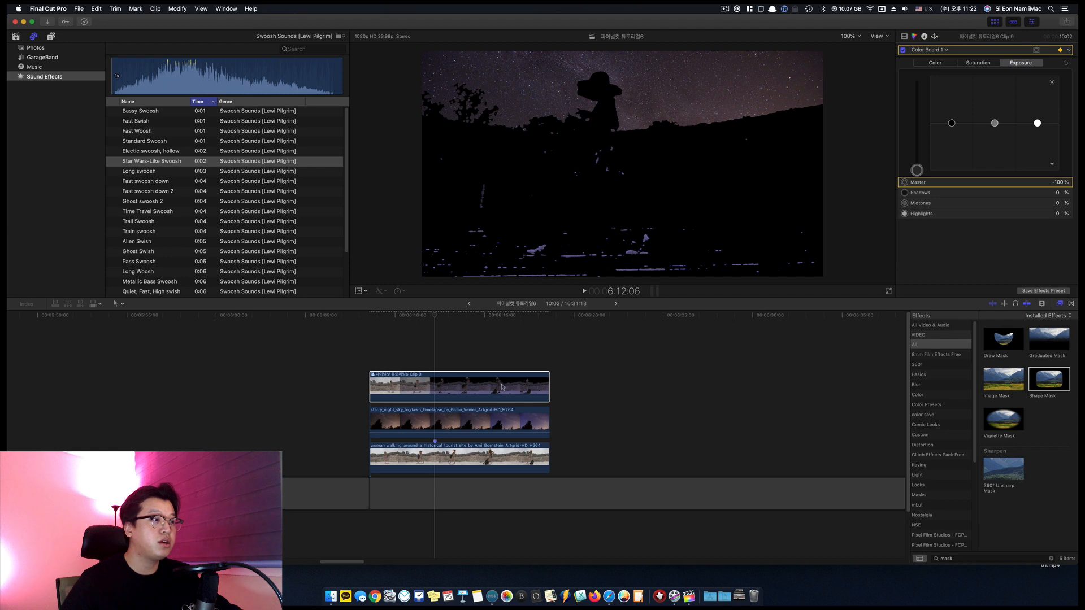
- Add a Color Board to the lowest woman-walking clip, keyframe it at the marker, and lower its Master exposure to -100%
click(502, 387)
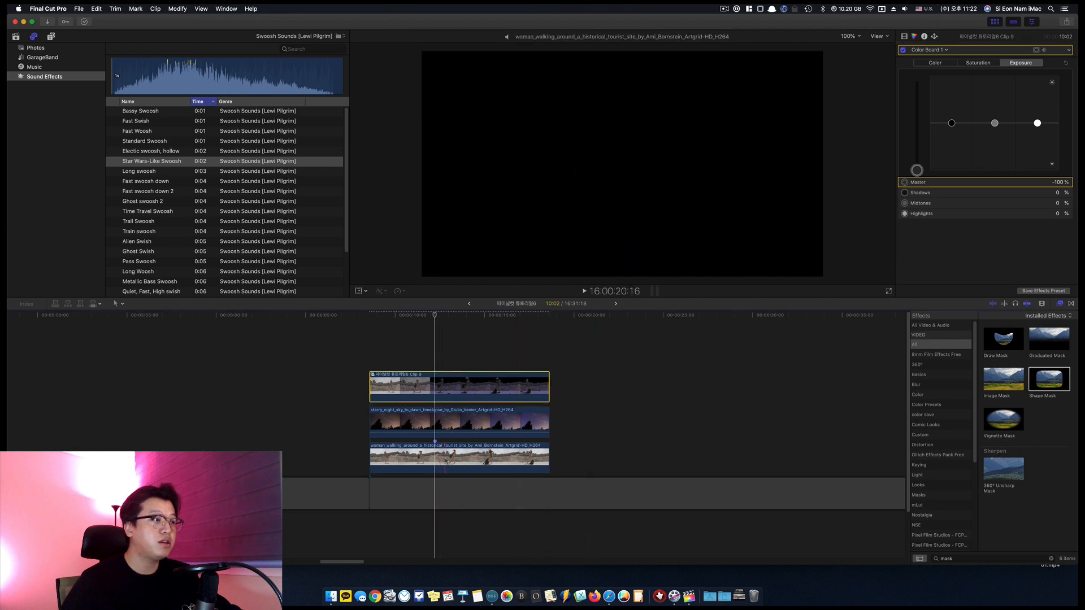
click(446, 460)
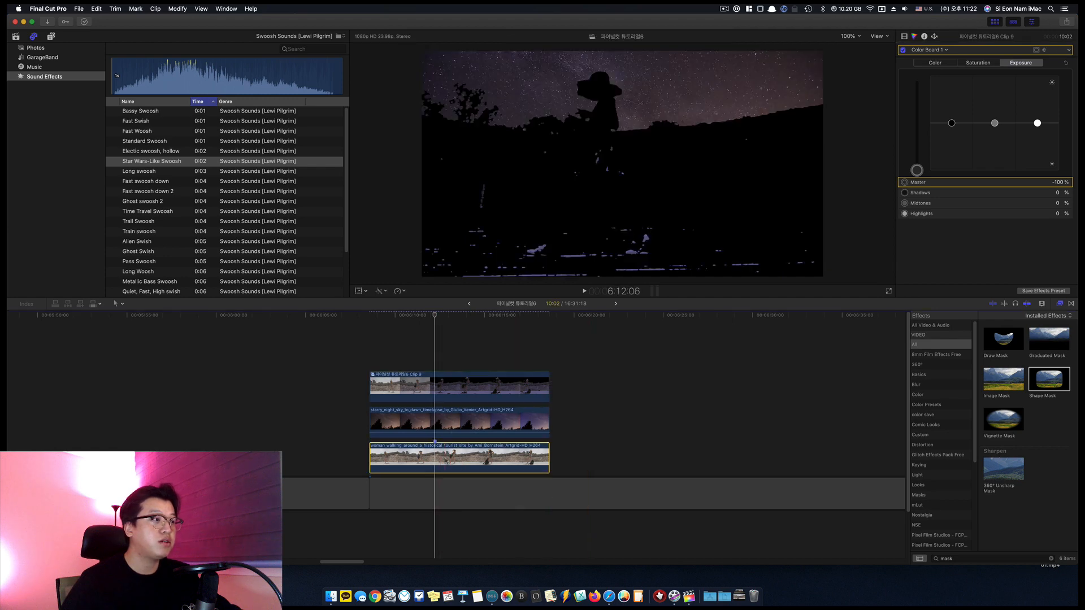
click(953, 53)
click(954, 68)
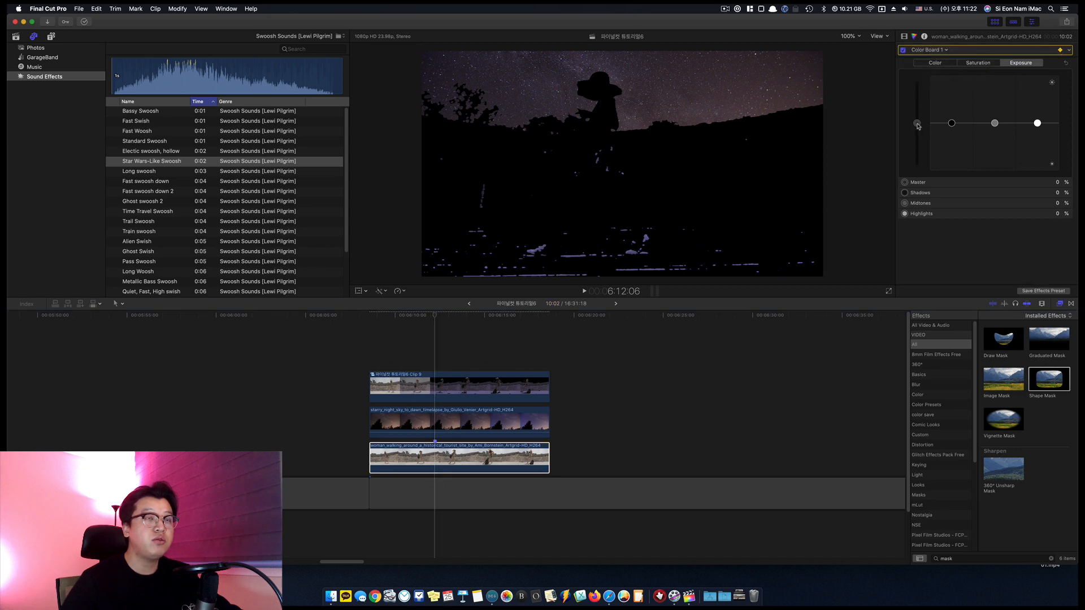
drag(917, 124, 919, 229)
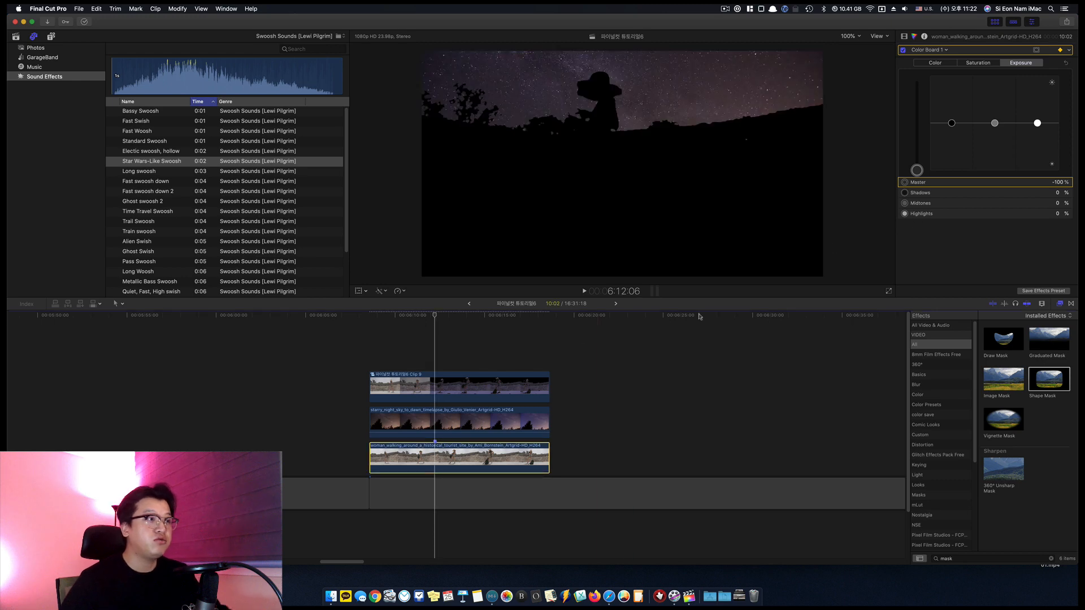
- Keyframe the lowest woman-walking clip's Color Board at the clip's start with Master exposure at 0%
key(Up)
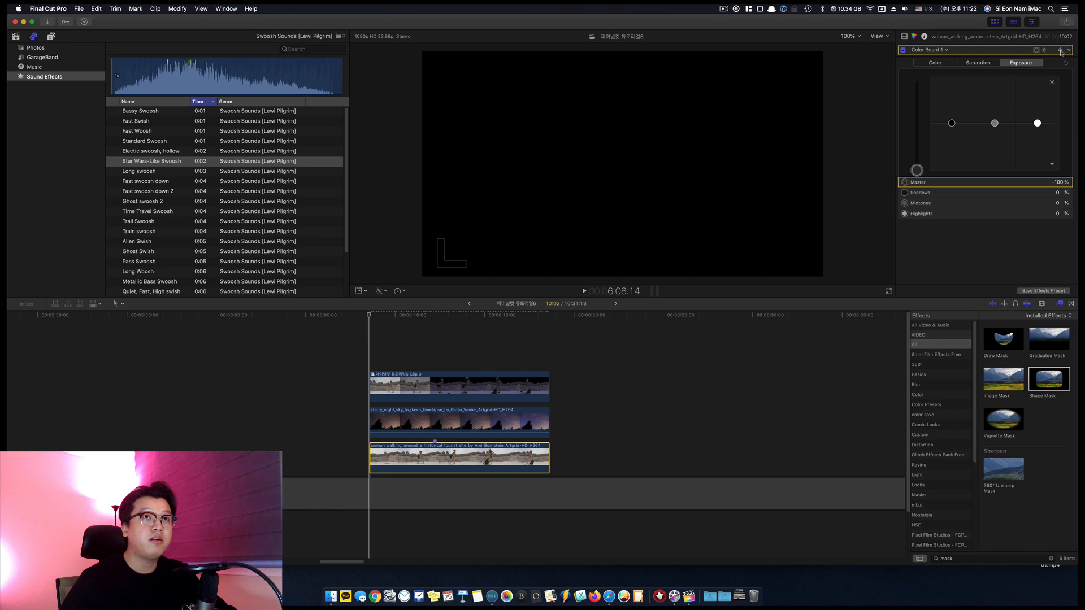
click(1061, 50)
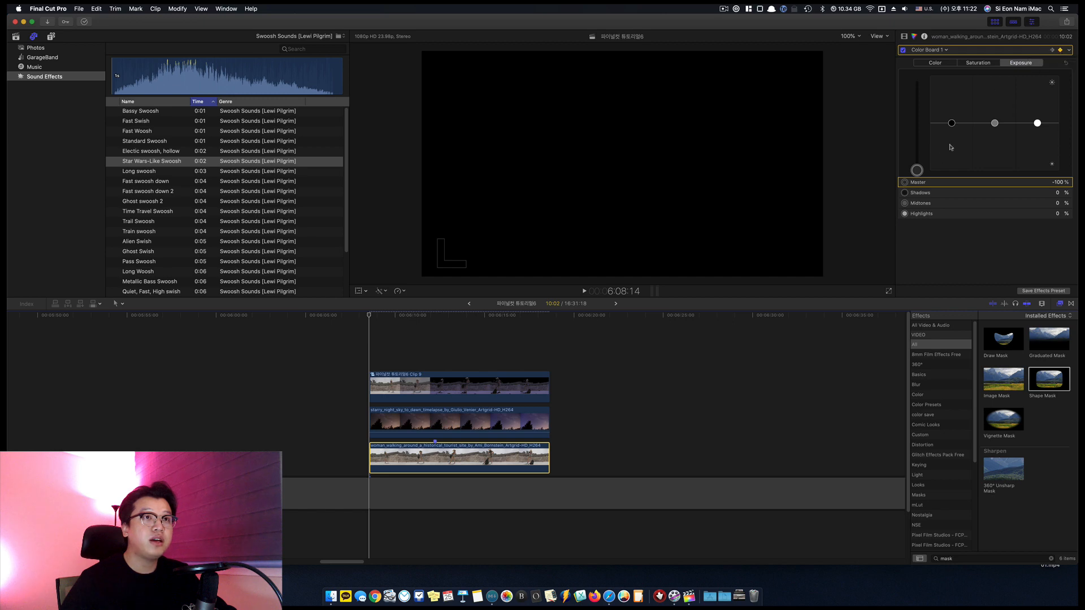
click(1057, 182)
text(0)
key(Return)
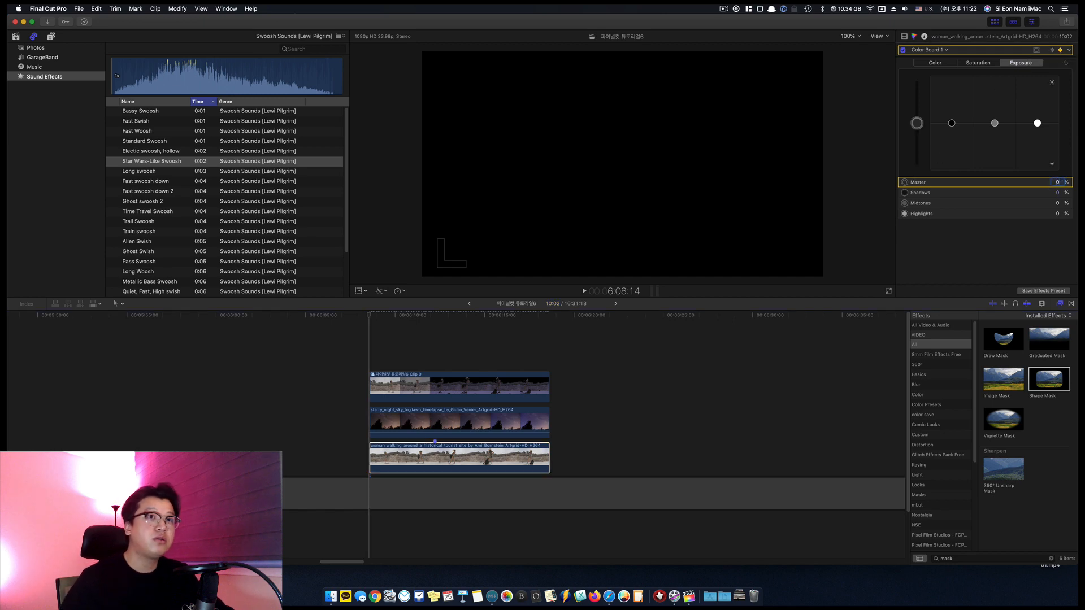
- Keyframe the compound clip's Color Board at its start with Master exposure at 0%, and play the transition
click(461, 372)
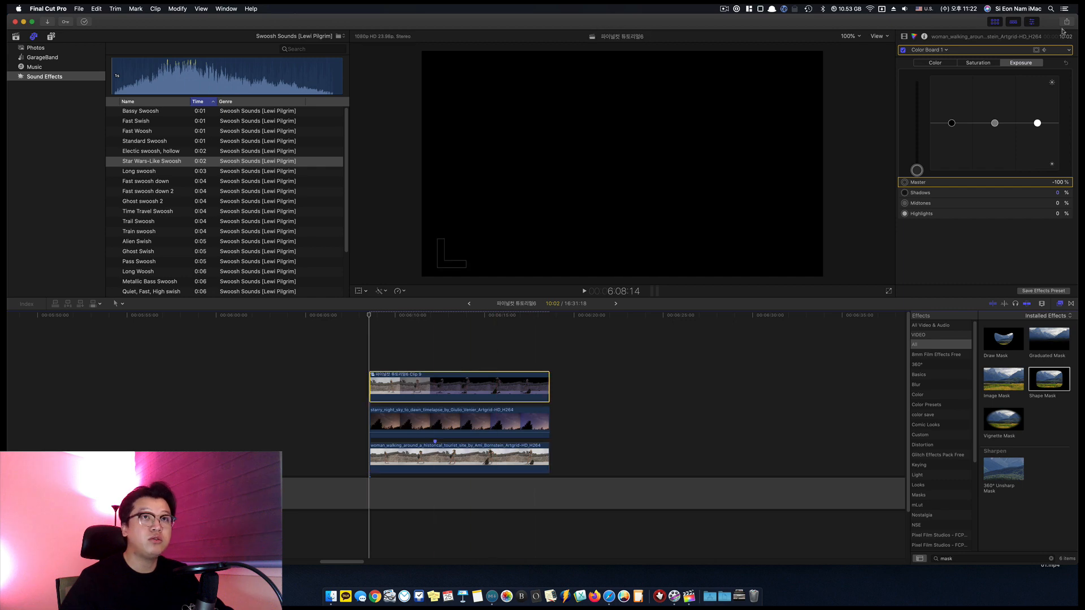
click(1060, 49)
click(1058, 182)
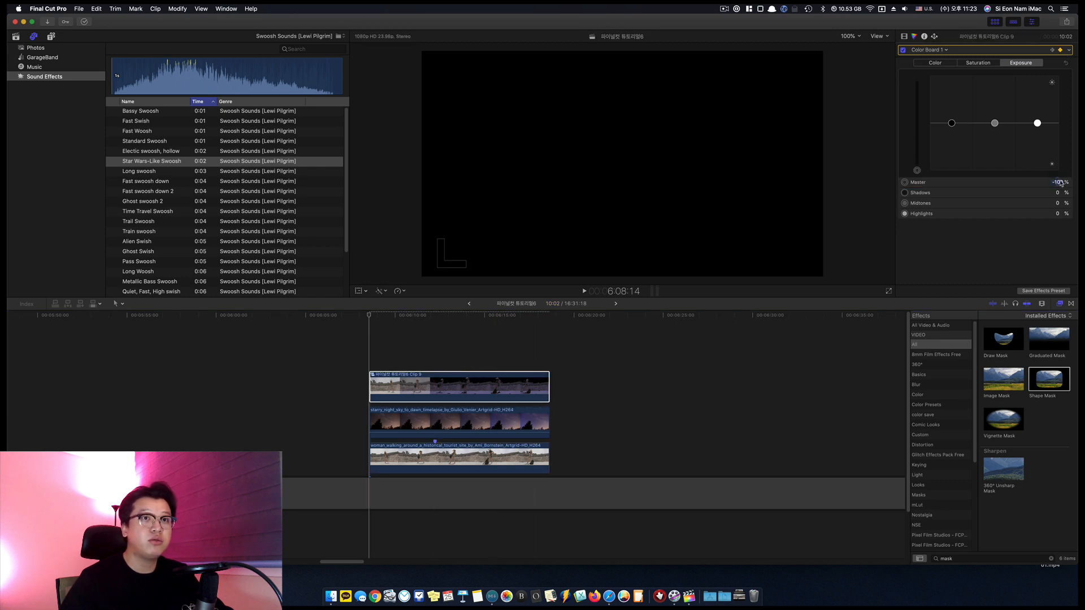
text(0)
key(Return)
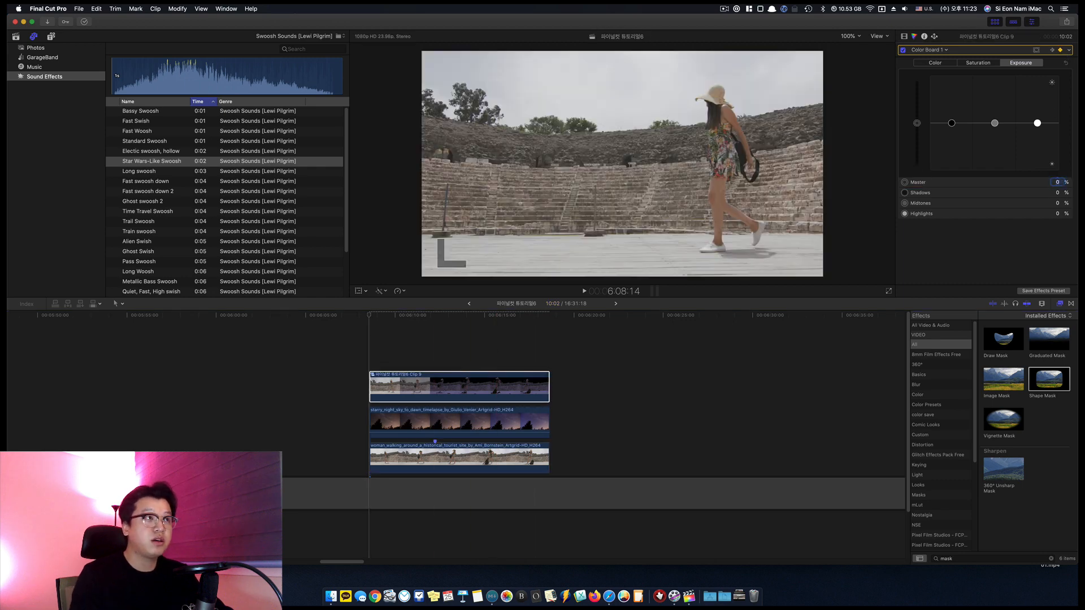
click(376, 329)
key(l)
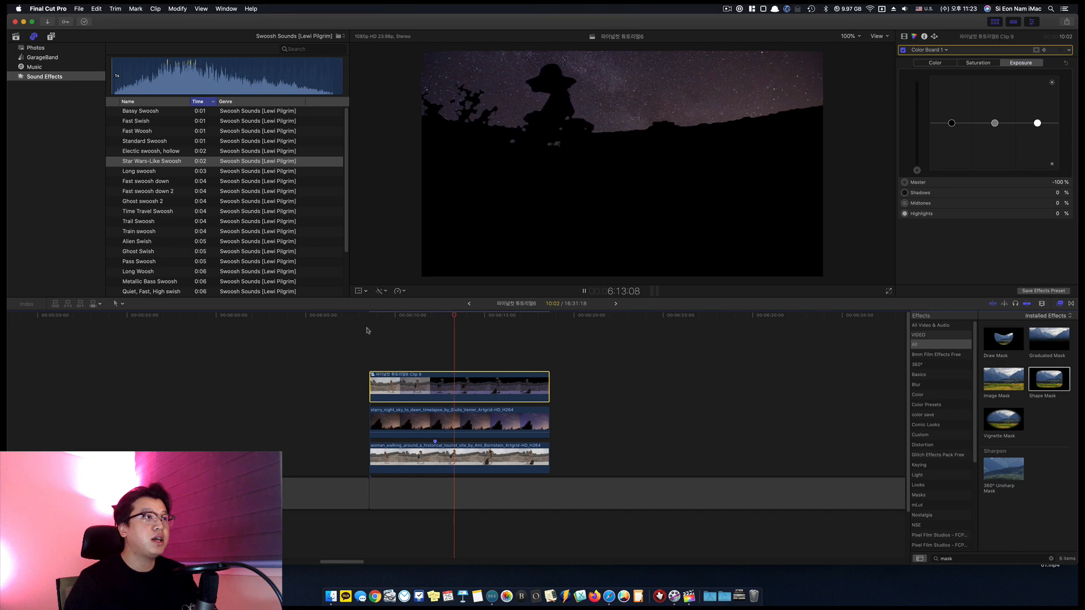
key(space)
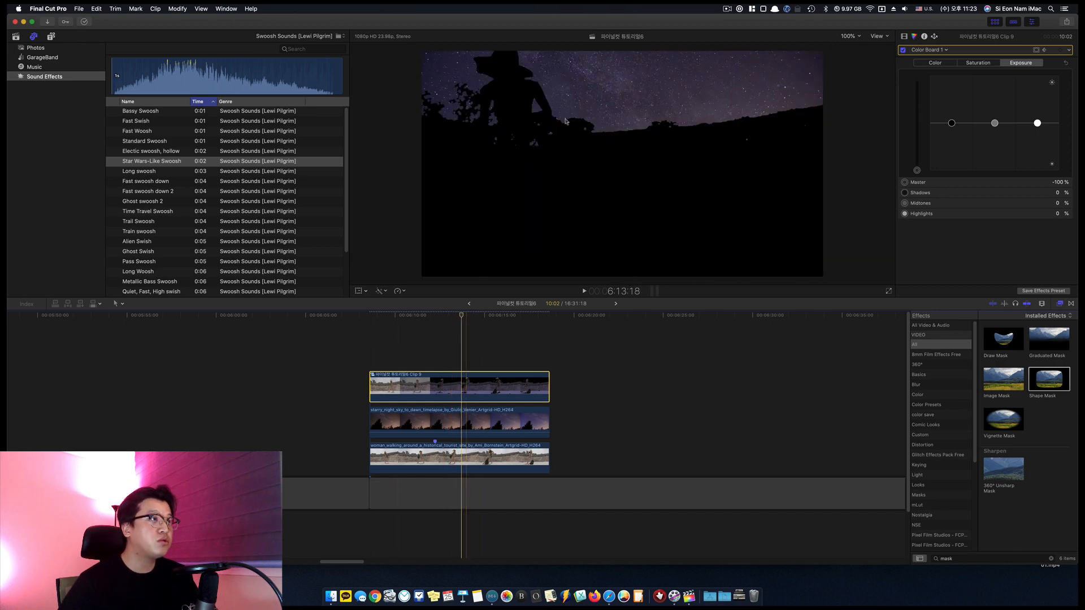
- Raise the lower edge of the starry-night clip's Shape Mask slightly, and play the transition from the start
click(483, 436)
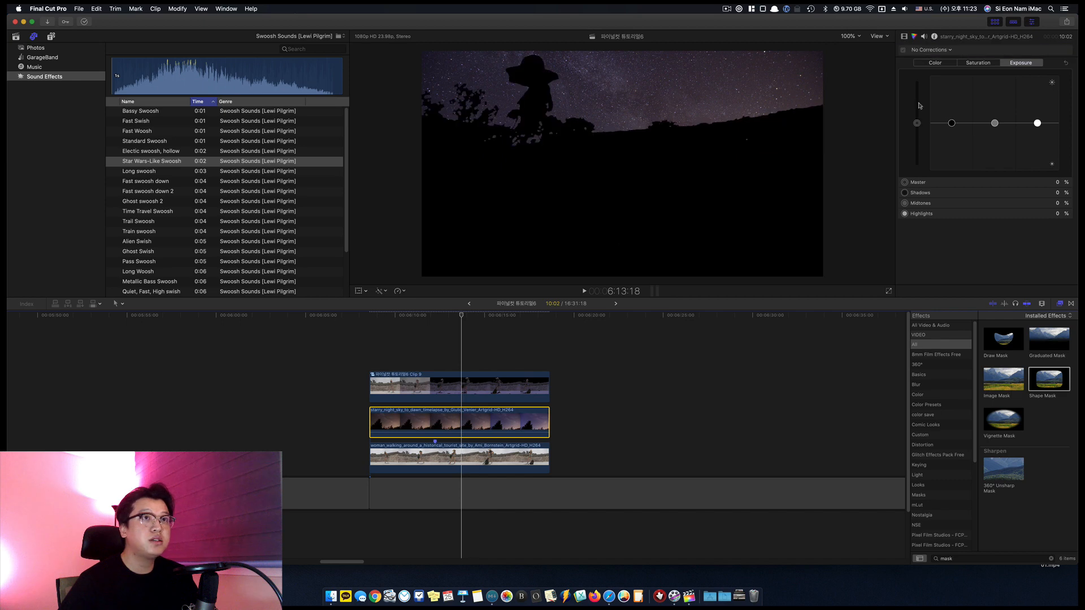
click(904, 36)
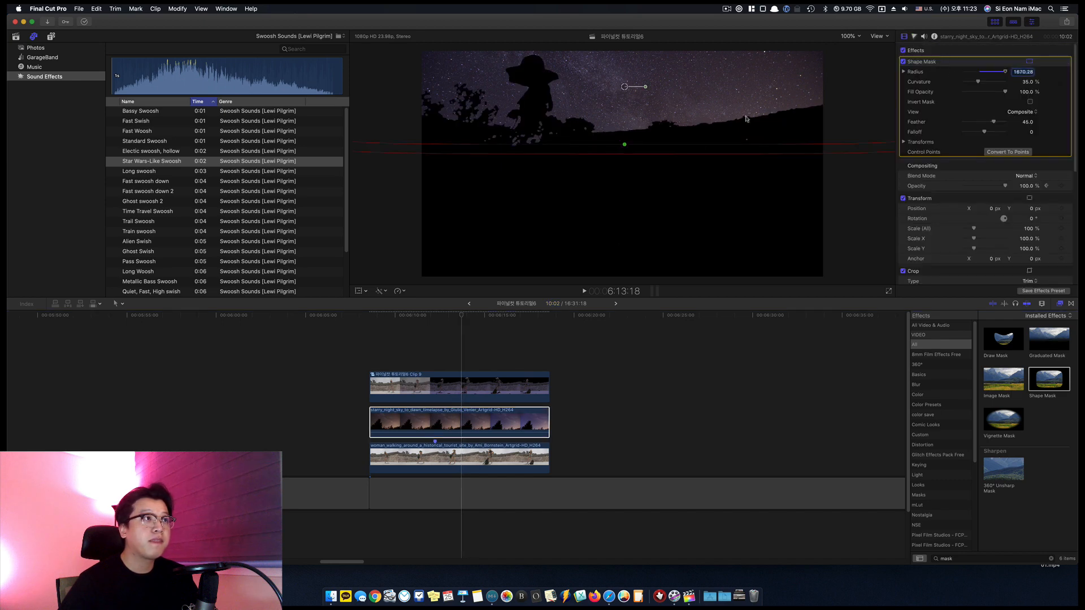
drag(624, 145, 625, 132)
click(369, 324)
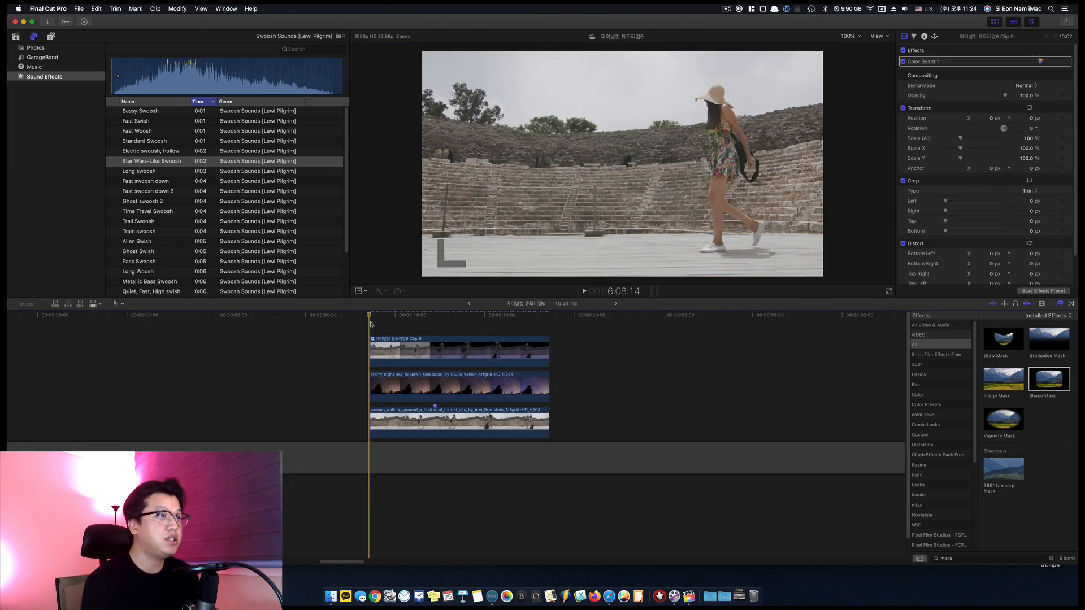
key(l)
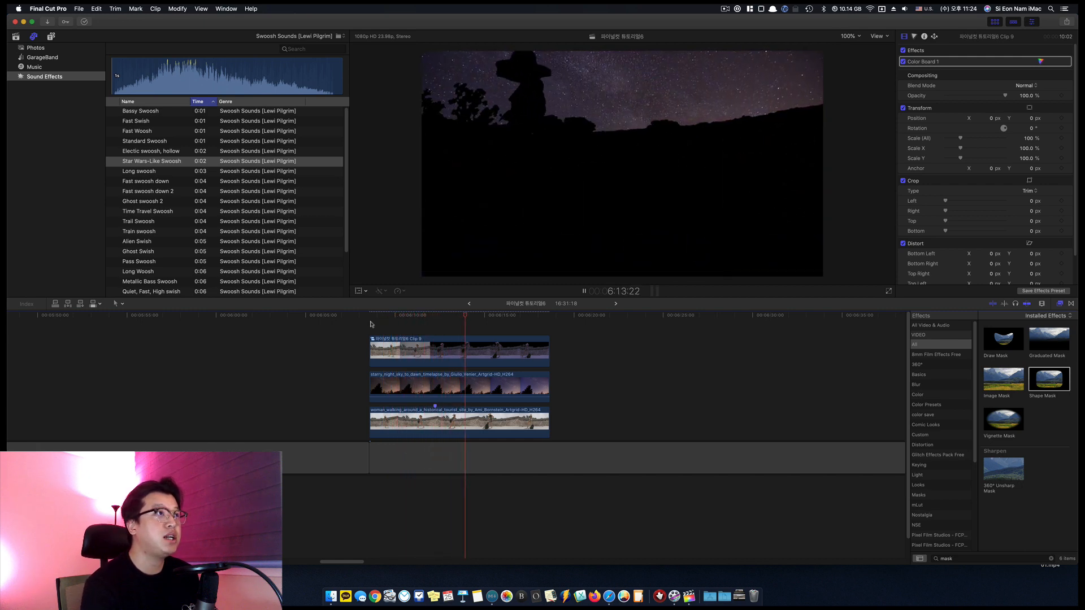
key(space)
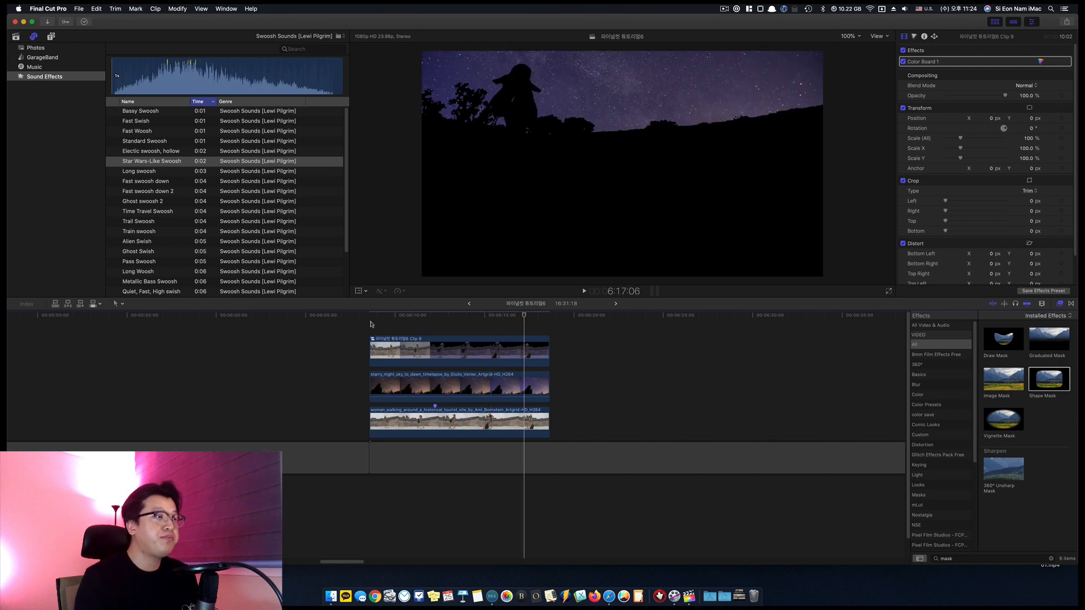
- Park the playhead at 6:11:14, shortly before the marker, and search the video effects for "day"
click(424, 321)
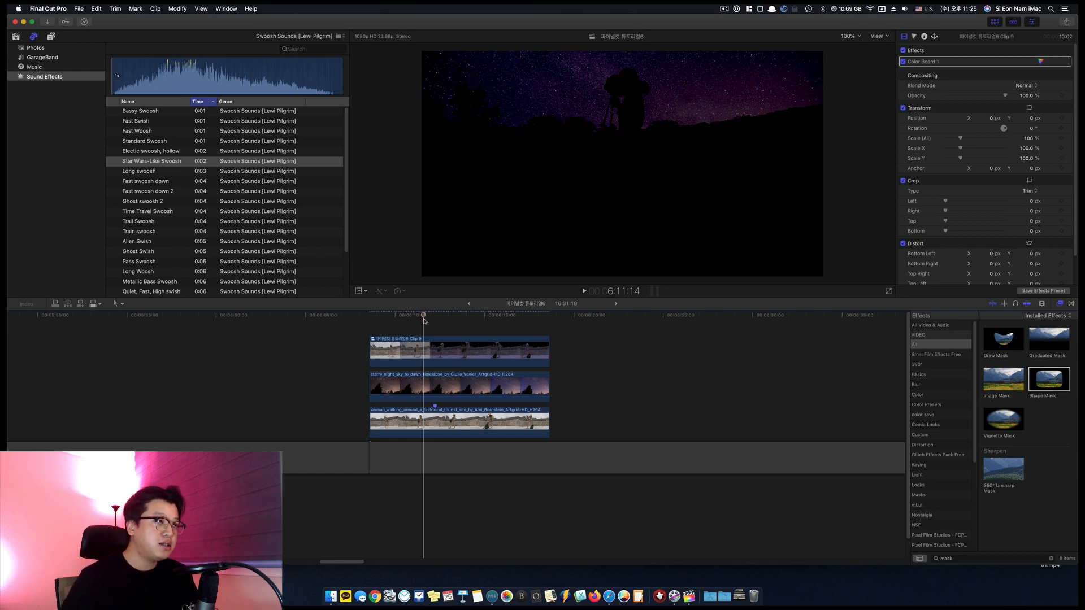
double_click(970, 557)
text(d)
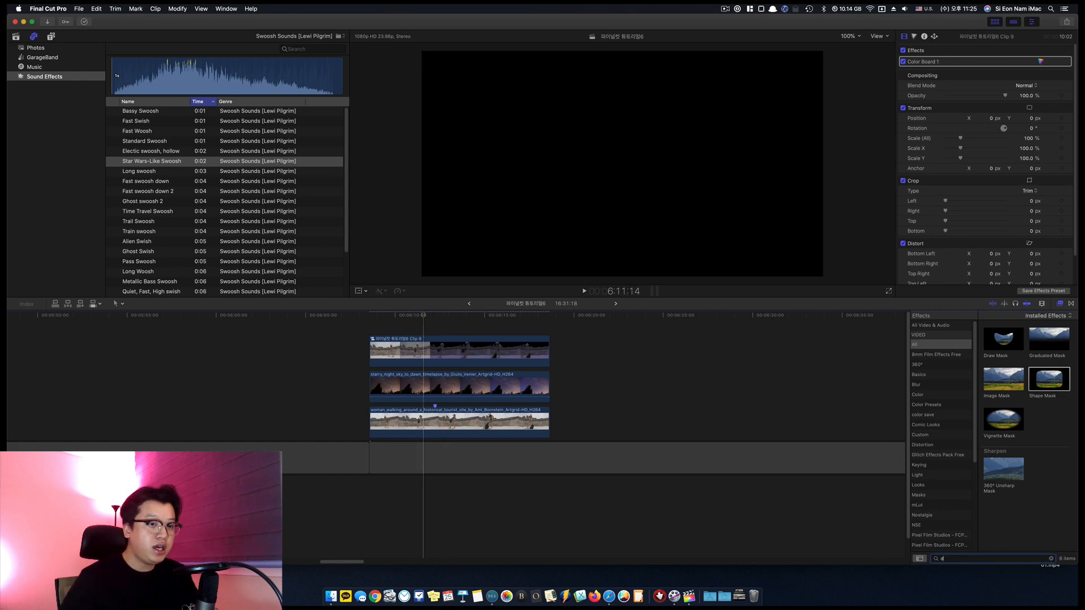
text(ay)
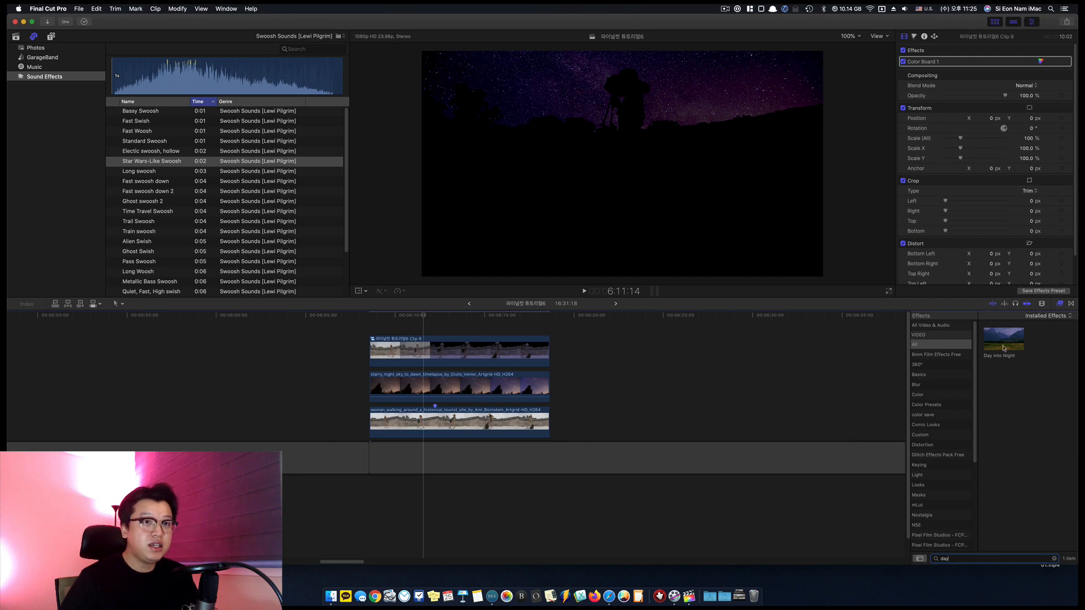